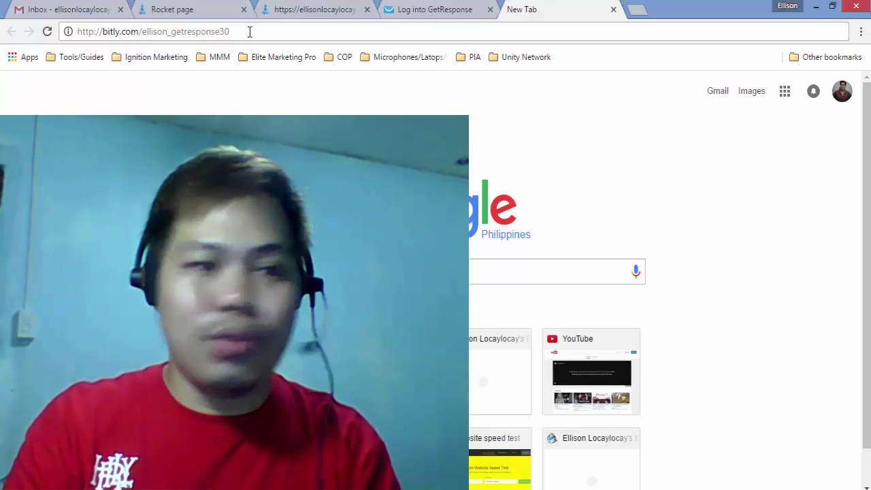
Load the GetResponse trial sign-up page from the short link already entered in the address field
{"action": "left_click", "coordinate": [250, 31]}
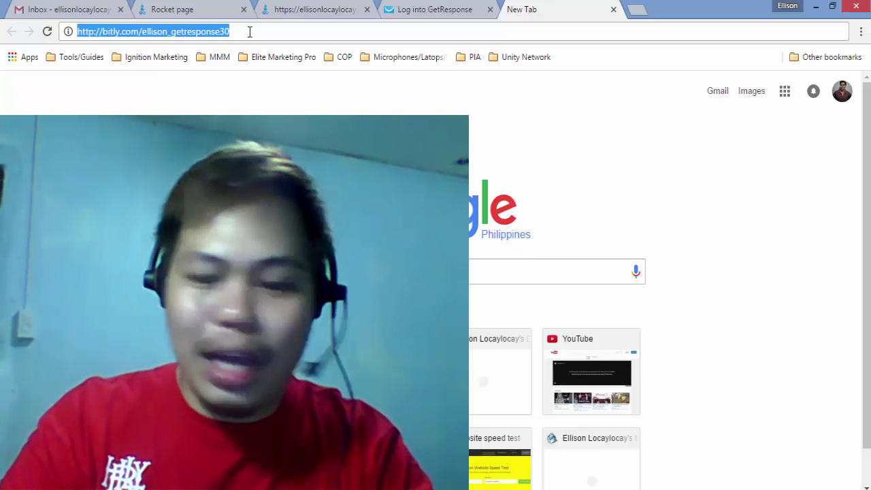
{"action": "key", "text": "Return"}
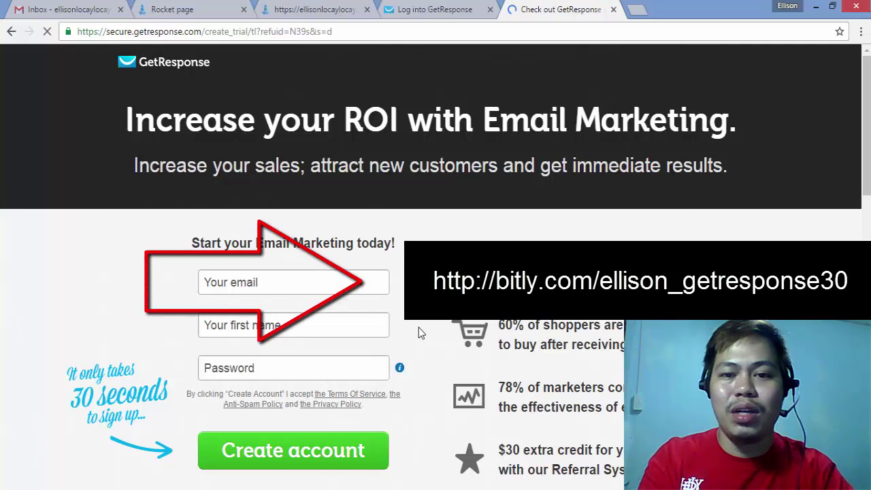
Log in to GetResponse with the prefilled credentials and close the trial sign-up page
{"action": "left_click", "coordinate": [440, 11]}
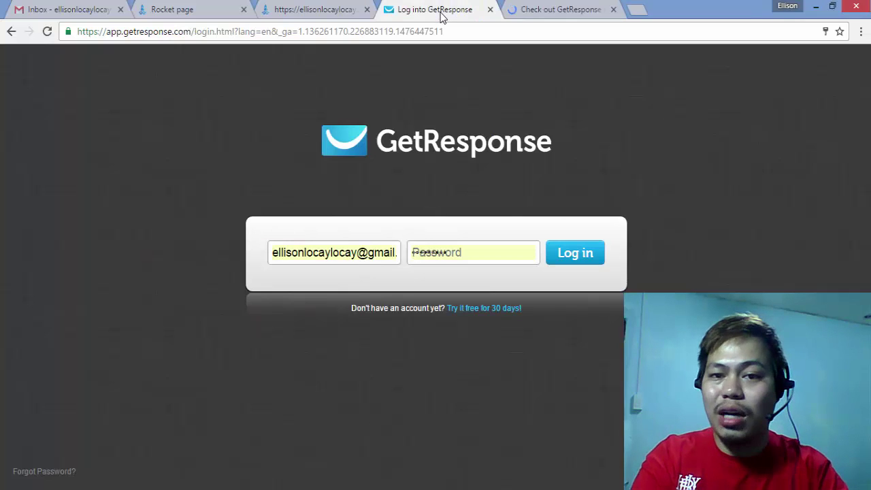
{"action": "left_click", "coordinate": [574, 253]}
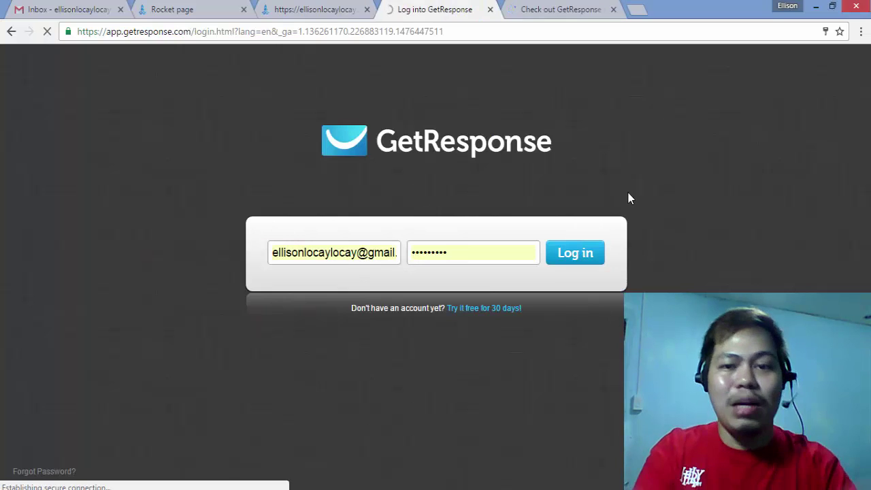
{"action": "left_click", "coordinate": [613, 10]}
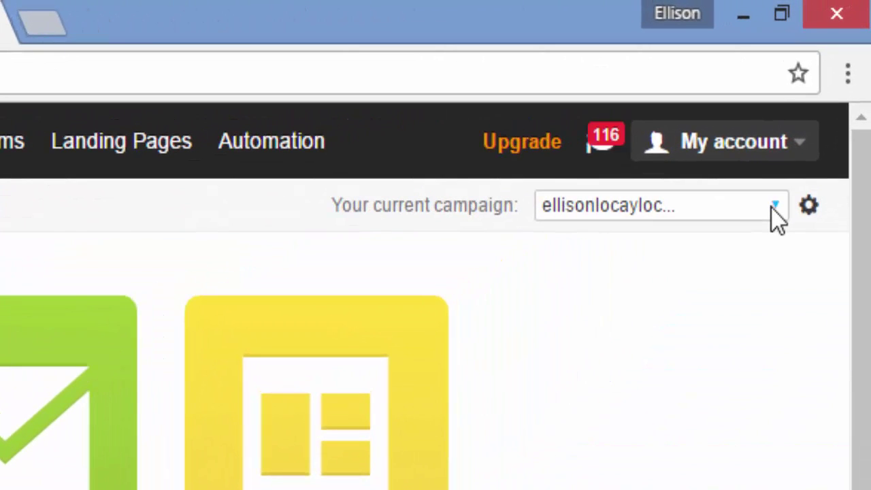
Create a new campaign named demo_1014
{"action": "left_click", "coordinate": [774, 207]}
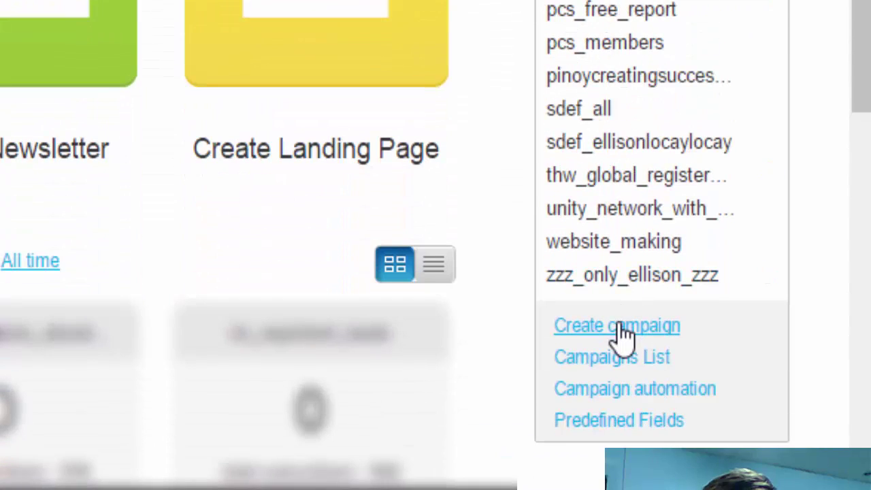
{"action": "left_click", "coordinate": [620, 327]}
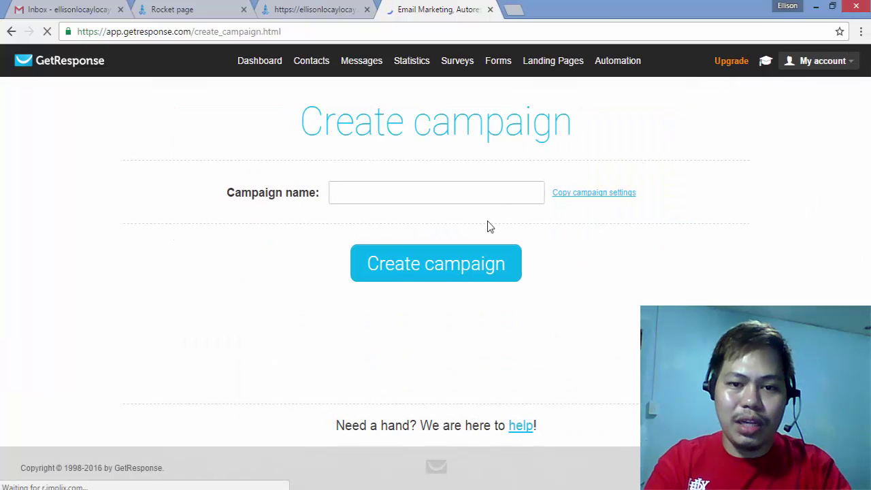
{"action": "left_click", "coordinate": [511, 198]}
{"action": "type", "text": "de"}
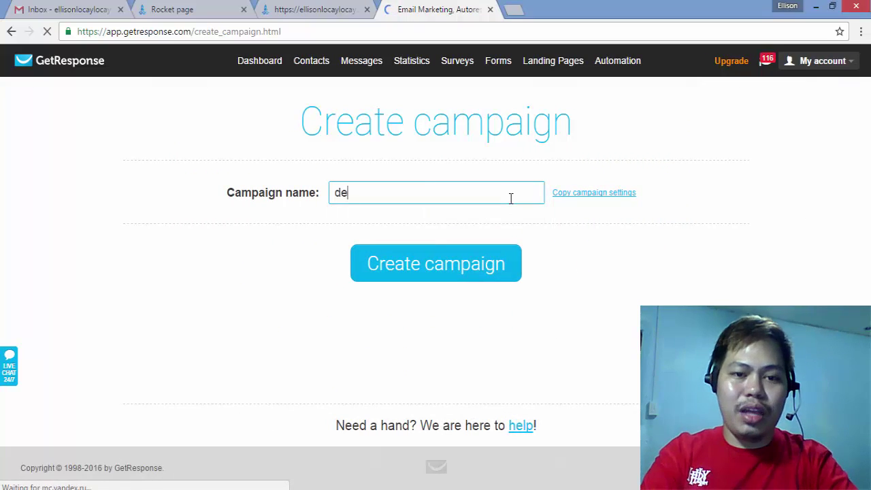
{"action": "type", "text": "mo_"}
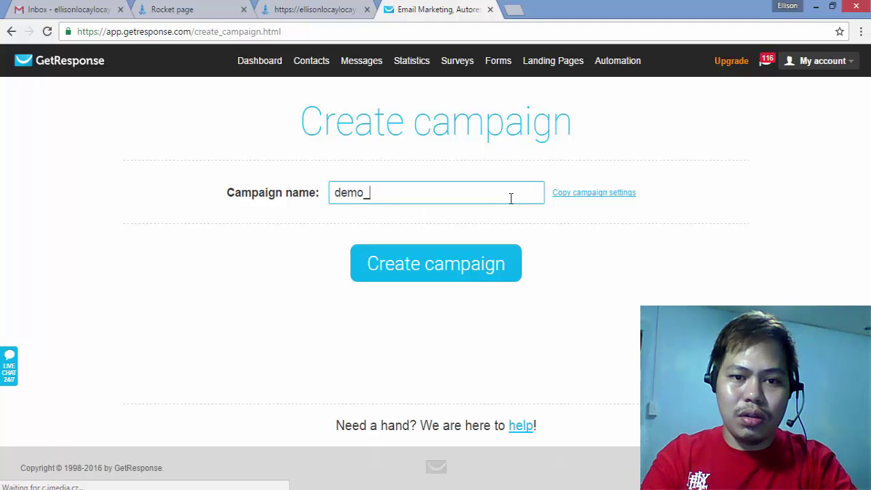
{"action": "type", "text": "10"}
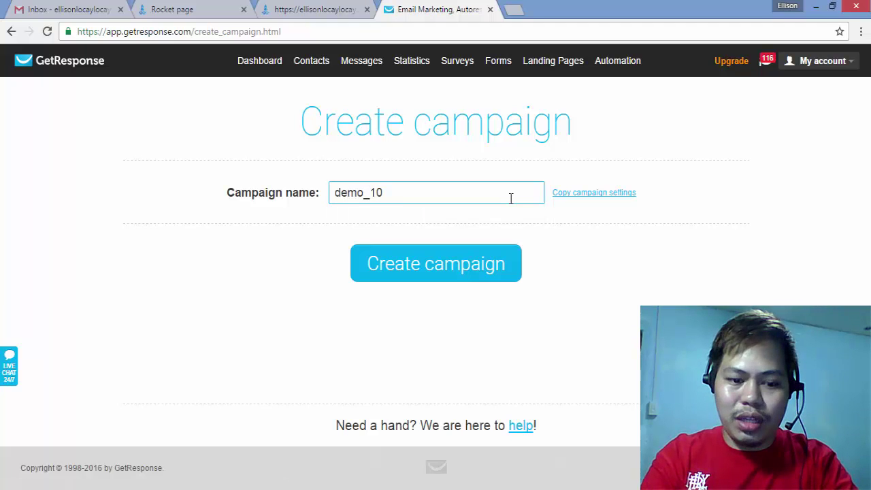
{"action": "type", "text": "14"}
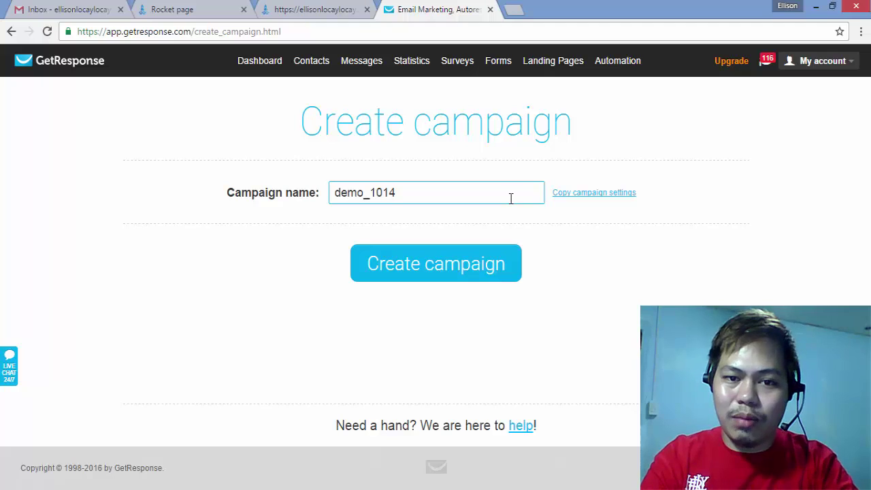
{"action": "left_click", "coordinate": [486, 264]}
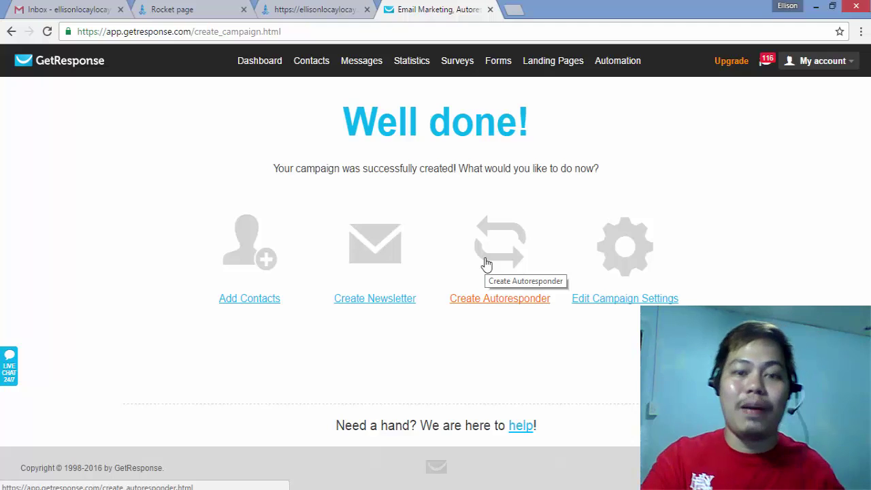
In the new campaign's permission settings, disable confirmed opt-in for email, web and API subscriptions
{"action": "left_click", "coordinate": [614, 302]}
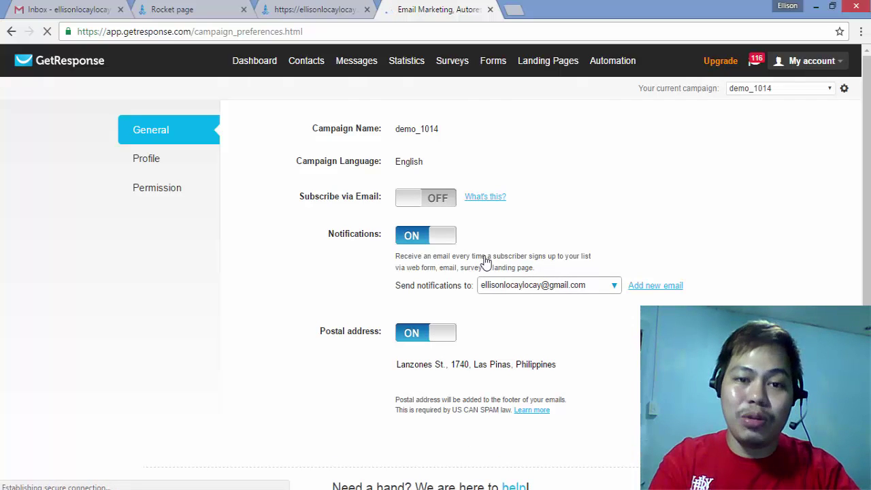
{"action": "left_click", "coordinate": [157, 193]}
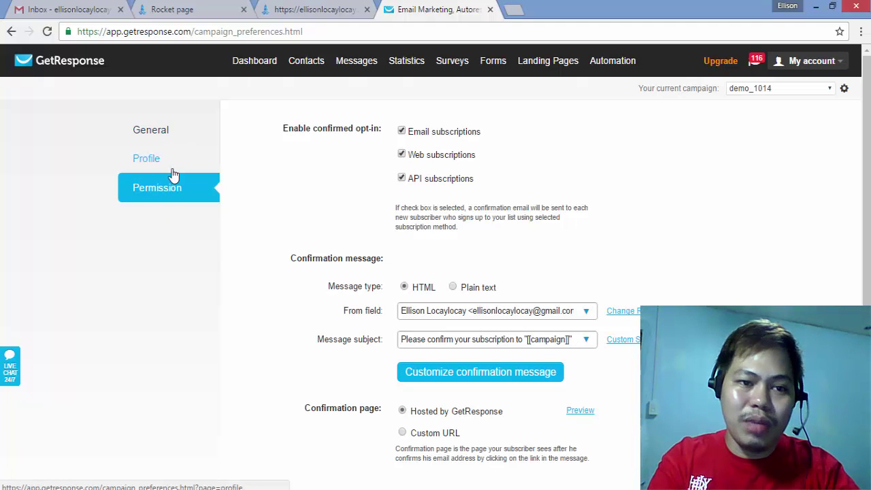
{"action": "left_click", "coordinate": [401, 131]}
{"action": "left_click", "coordinate": [401, 154]}
{"action": "left_click", "coordinate": [401, 178]}
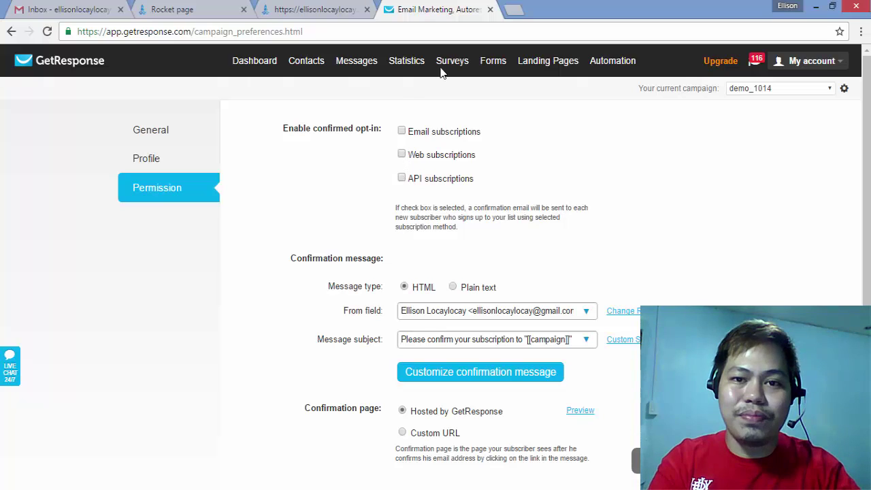
Open the autoresponder management for demo_1014 and start a time-based autoresponder on day 0
{"action": "mouse_move", "coordinate": [460, 68]}
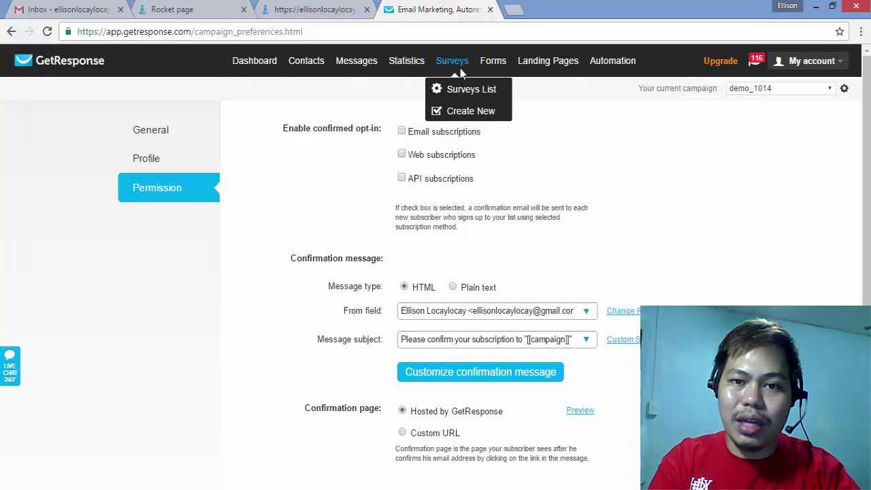
{"action": "mouse_move", "coordinate": [370, 68]}
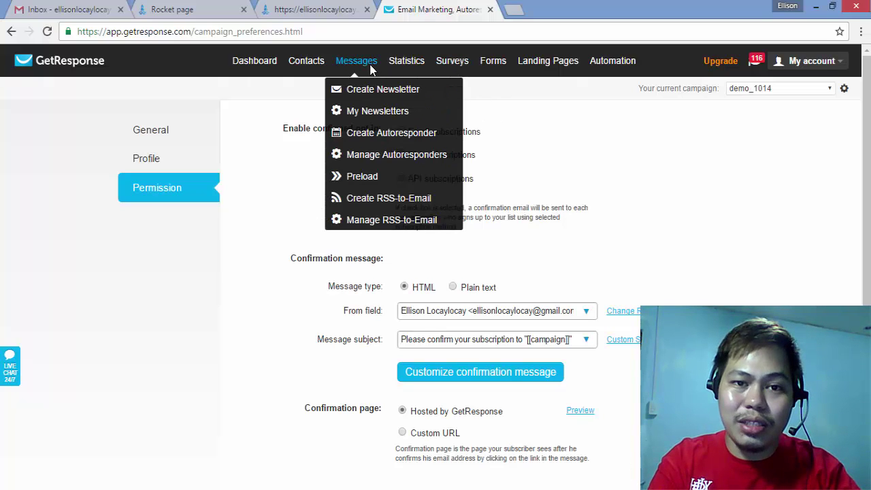
{"action": "left_click", "coordinate": [370, 156]}
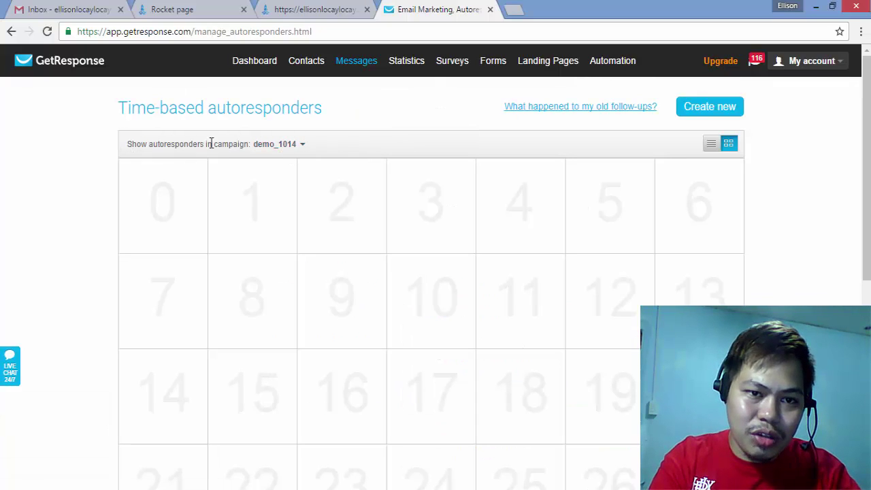
{"action": "double_click", "coordinate": [283, 149]}
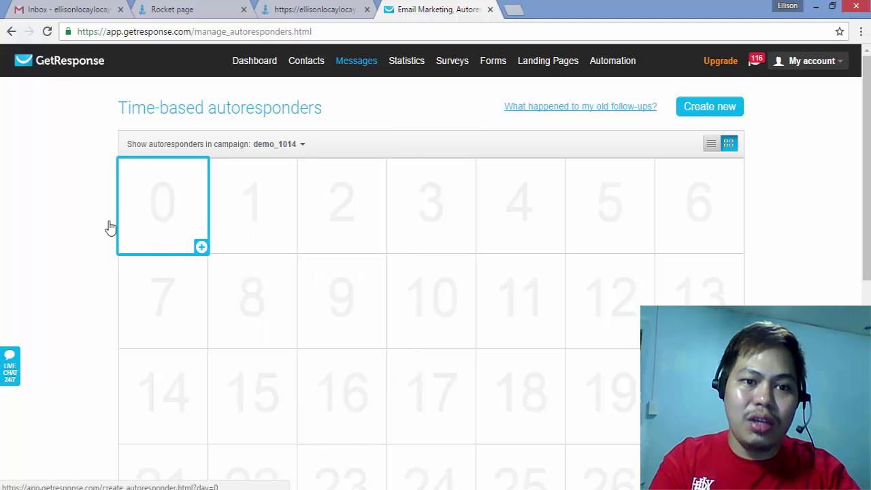
{"action": "left_click", "coordinate": [162, 204]}
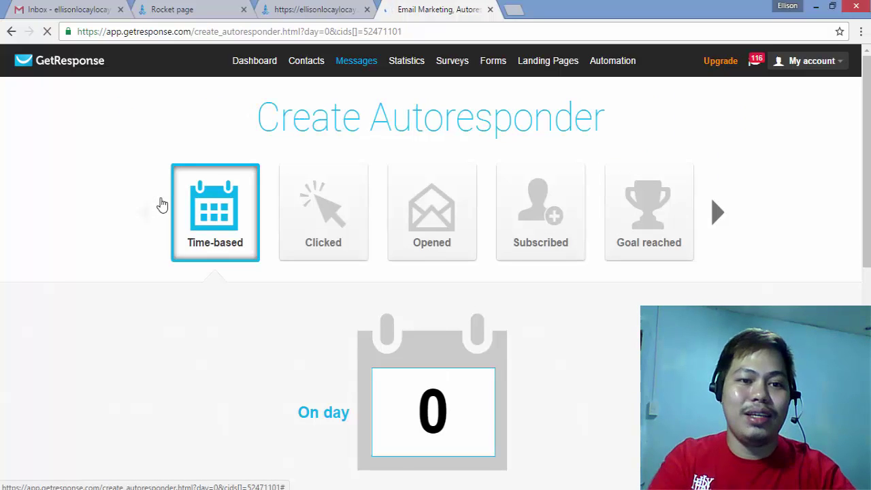
Name the autoresponder "Welcome And Thank You Email"
{"action": "scroll", "coordinate": [107, 305], "scroll_direction": "down", "scroll_amount": 5}
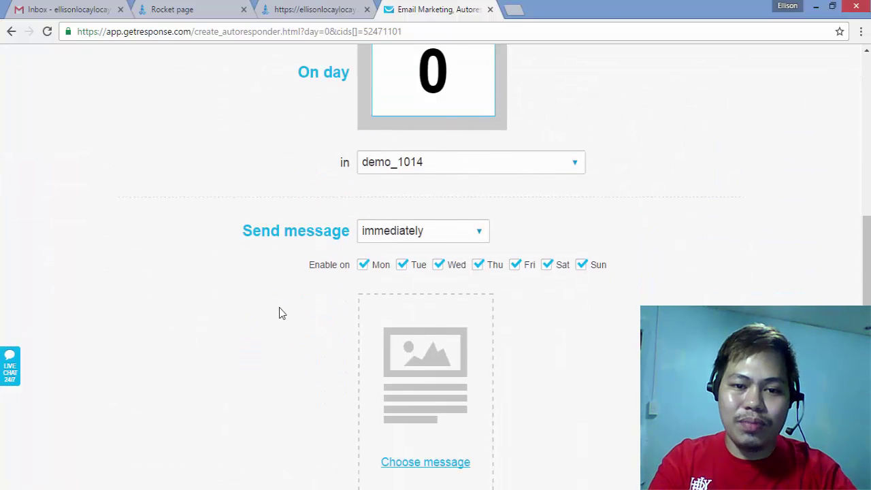
{"action": "scroll", "coordinate": [279, 312], "scroll_direction": "down", "scroll_amount": 2}
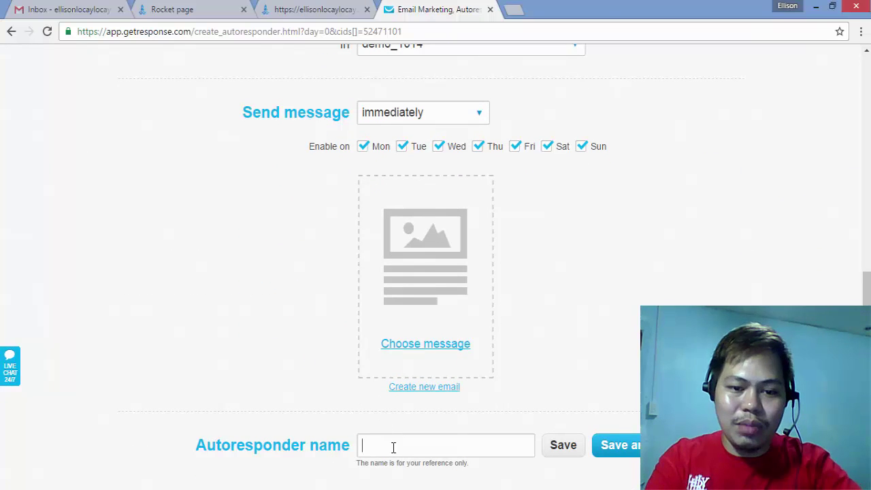
{"action": "type", "text": "Thank You Em"}
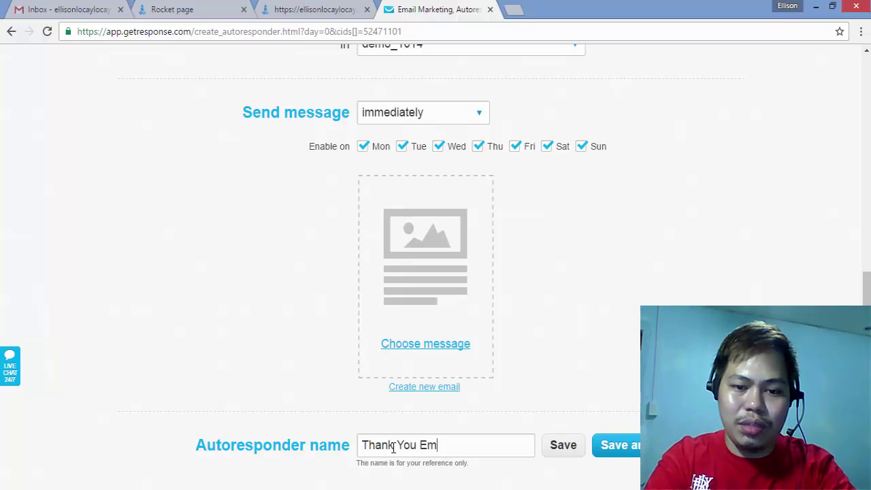
{"action": "type", "text": "ail"}
{"action": "key", "text": "Home"}
{"action": "type", "text": "Welcome "}
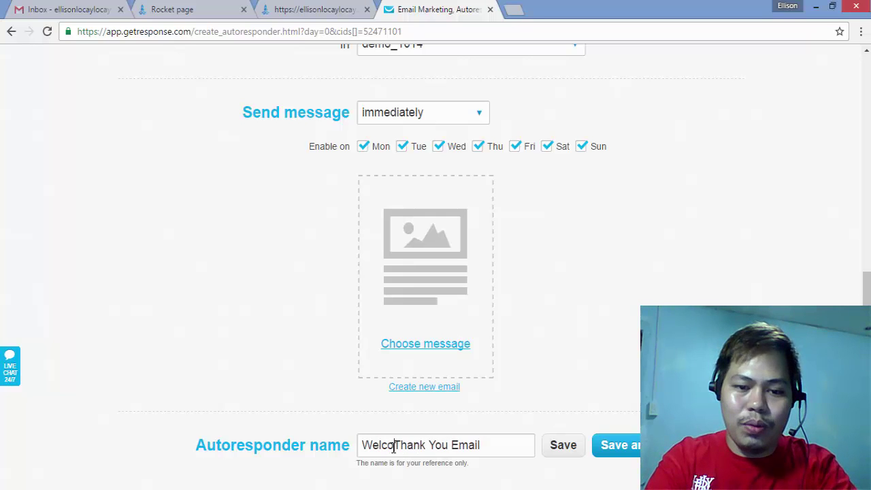
{"action": "type", "text": "And"}
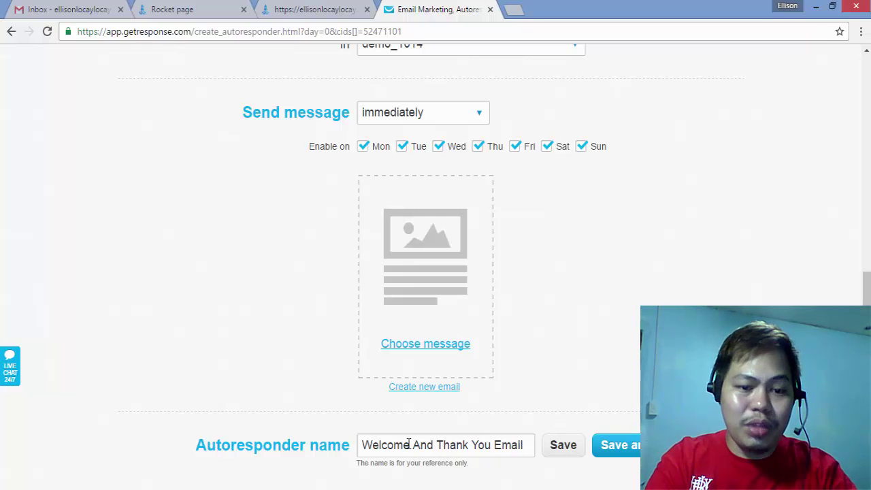
Create a new email for the autoresponder with the message name "Welcome And Thank You"
{"action": "left_click", "coordinate": [446, 387]}
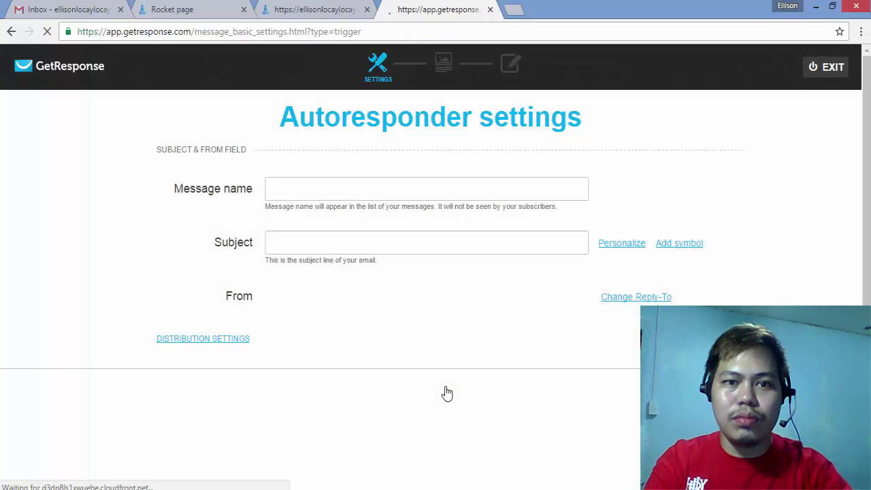
{"action": "left_click", "coordinate": [423, 190]}
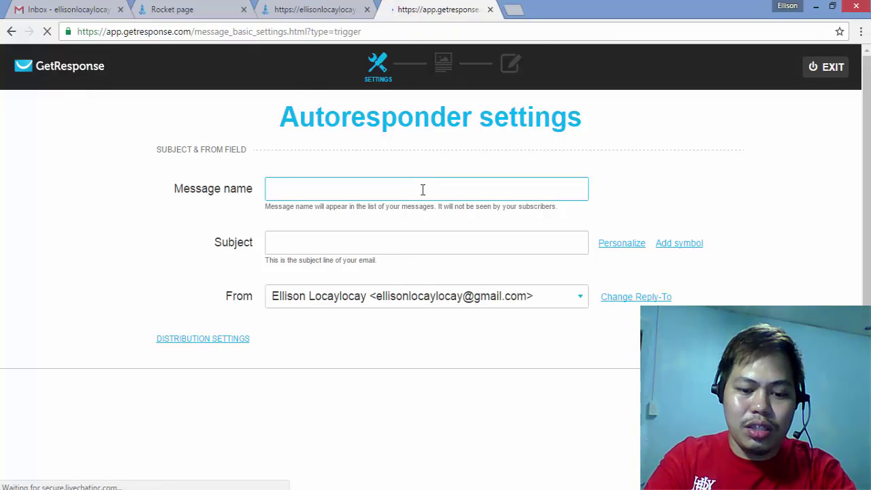
{"action": "type", "text": "Welcome And"}
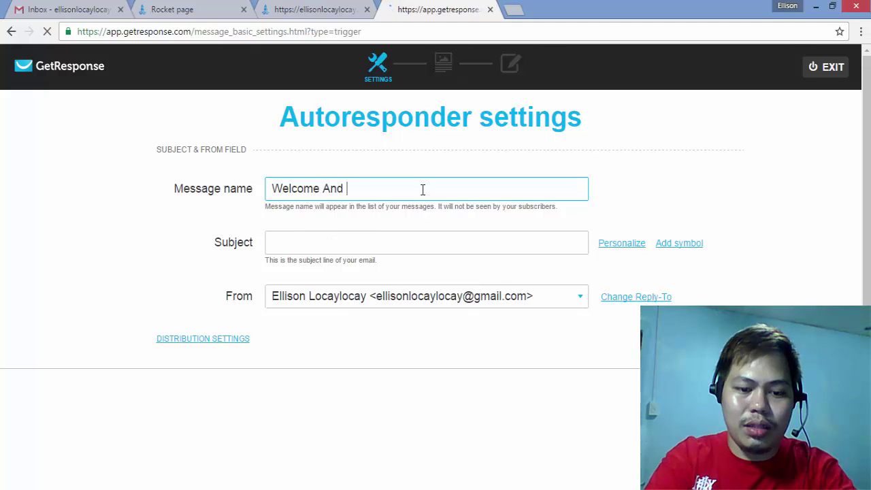
{"action": "type", "text": " Thank You"}
Set the email subject to "Welcome And Thank You [[name]]" using the name personalization field, and continue to template selection
{"action": "key", "text": "Tab"}
{"action": "type", "text": "W"}
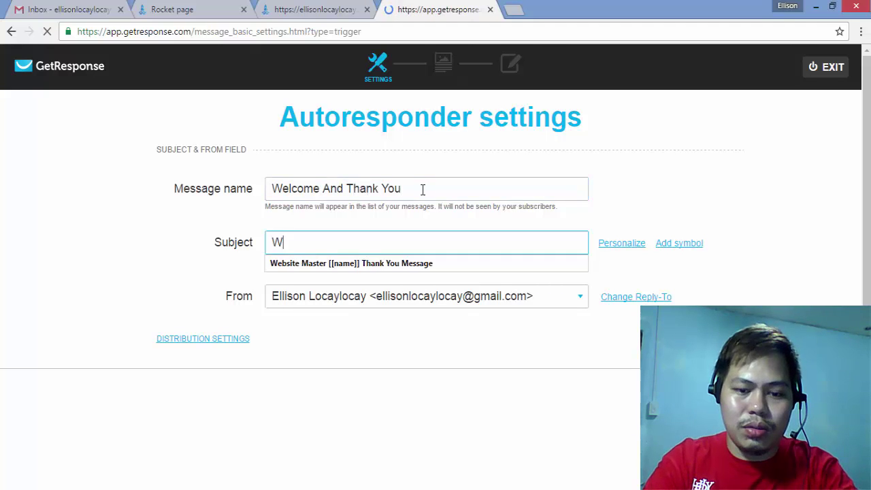
{"action": "type", "text": "elcm"}
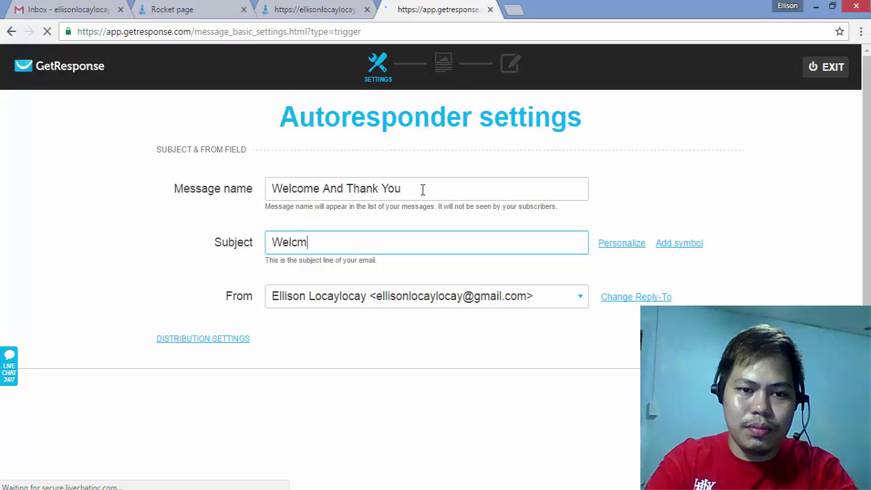
{"action": "key", "text": "BackSpace"}
{"action": "type", "text": "ome And "}
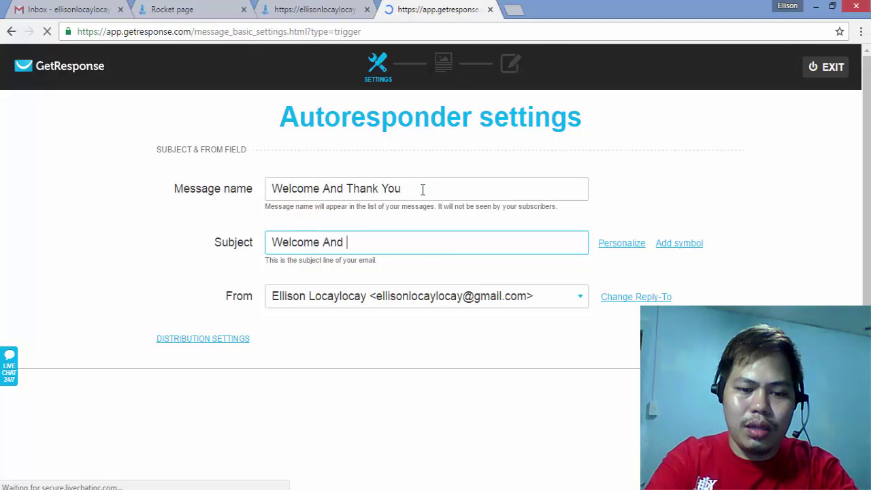
{"action": "type", "text": "Thank You"}
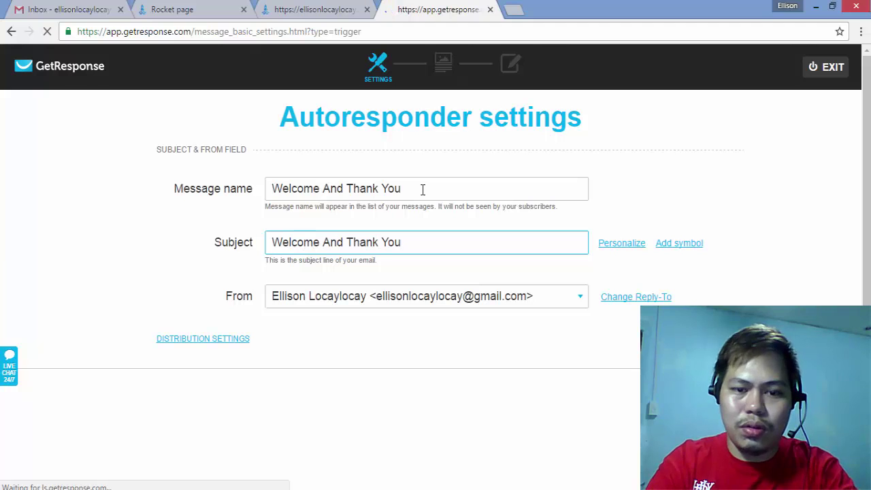
{"action": "left_click", "coordinate": [605, 246]}
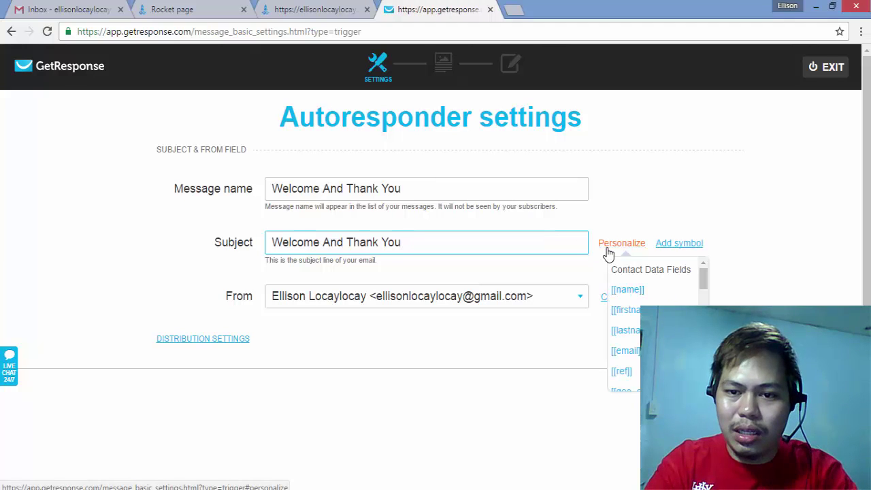
{"action": "left_click", "coordinate": [625, 290]}
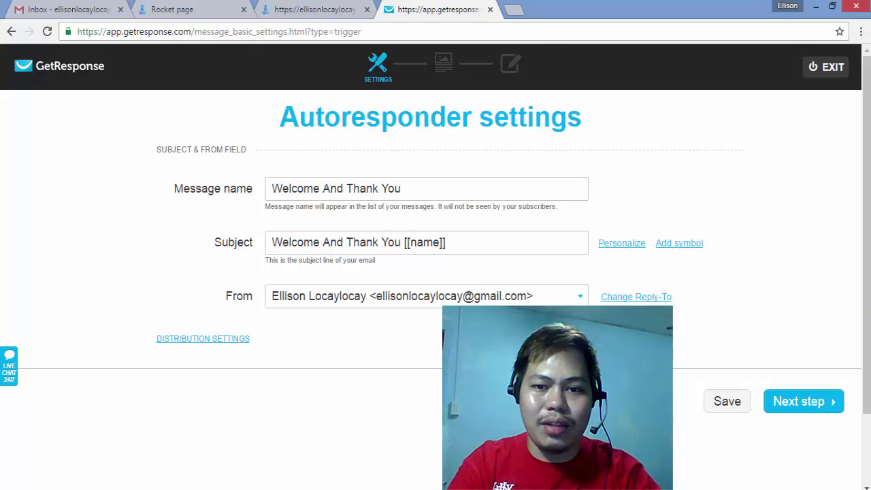
{"action": "left_click", "coordinate": [779, 403]}
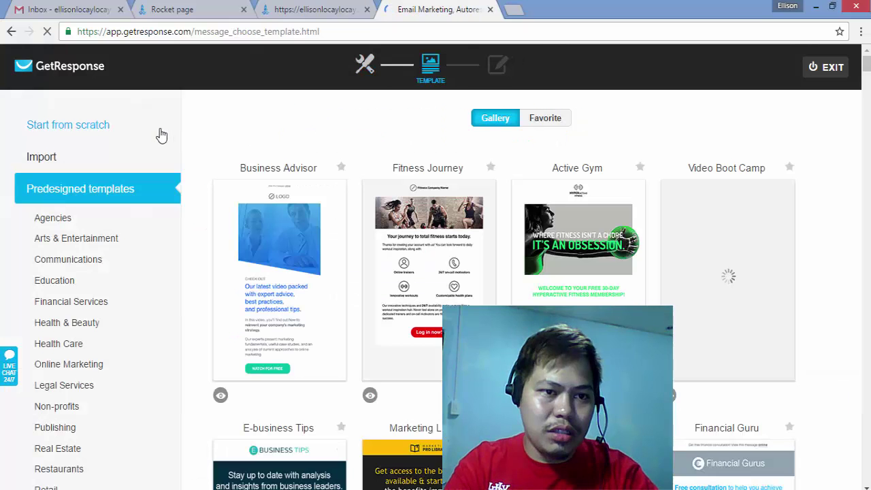
Start the email from scratch using the Blank template
{"action": "left_click", "coordinate": [97, 127]}
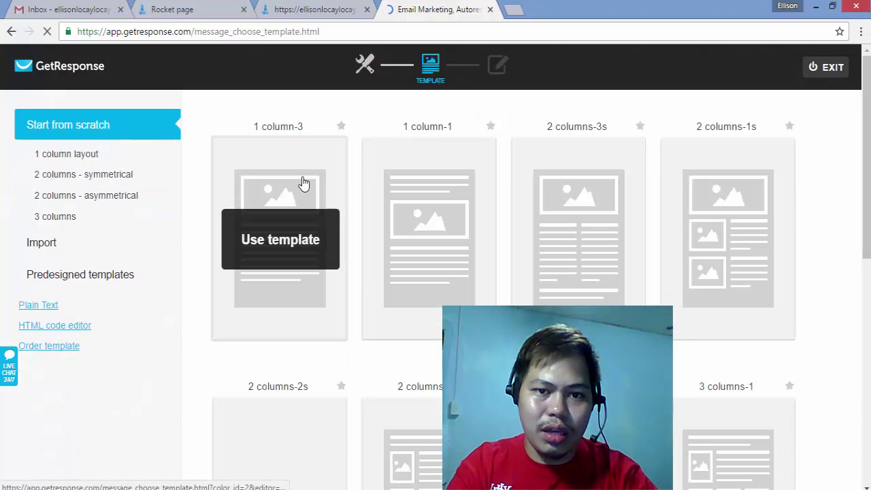
{"action": "scroll", "coordinate": [303, 184], "scroll_direction": "down", "scroll_amount": 1}
{"action": "scroll", "coordinate": [304, 183], "scroll_direction": "down", "scroll_amount": 7}
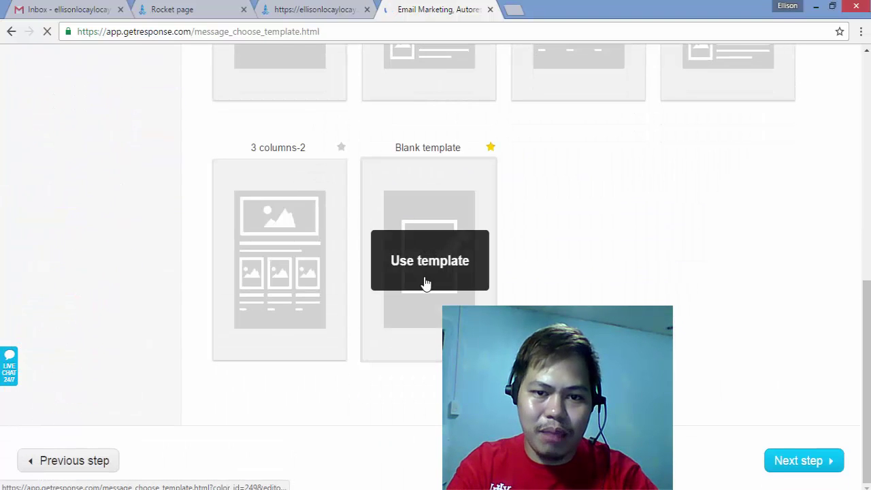
{"action": "scroll", "coordinate": [547, 294], "scroll_direction": "up", "scroll_amount": 5}
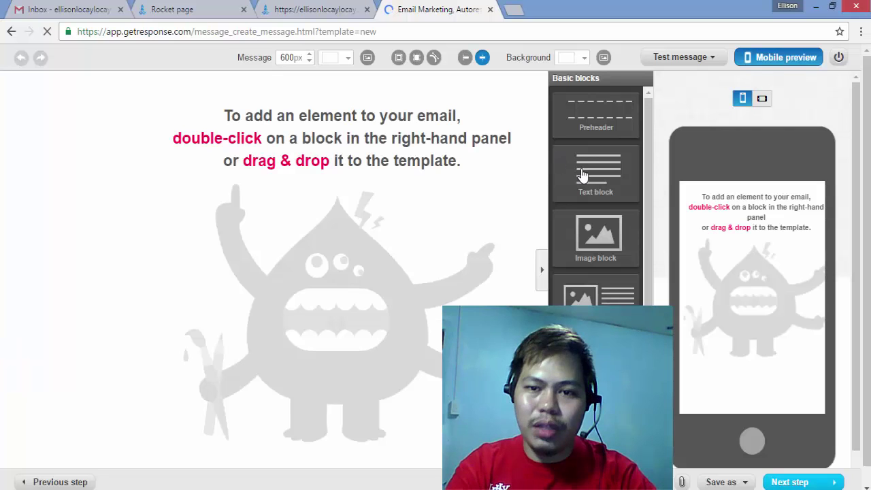
Add a text block to the blank email and delete all of its placeholder text
{"action": "mouse_move", "coordinate": [582, 177]}
{"action": "left_mouse_down"}
{"action": "mouse_move", "coordinate": [521, 163]}
{"action": "mouse_move", "coordinate": [476, 141]}
{"action": "mouse_move", "coordinate": [574, 162]}
{"action": "left_mouse_up"}
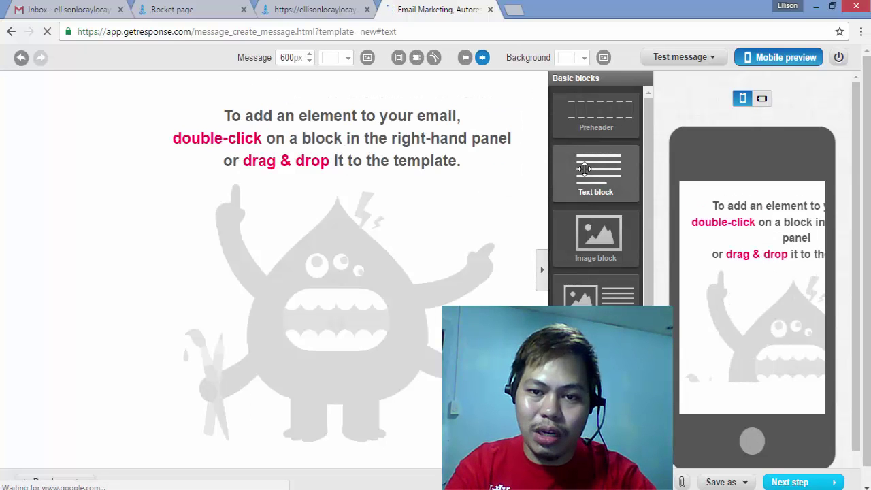
{"action": "double_click", "coordinate": [584, 169]}
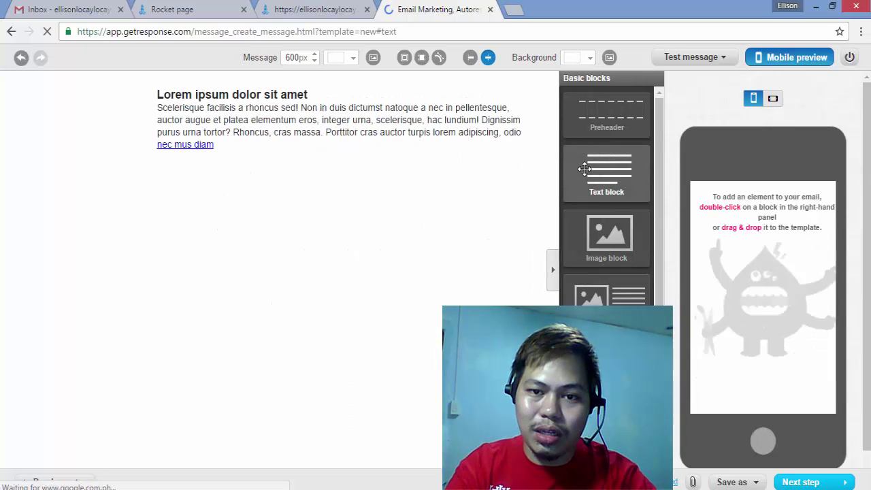
{"action": "double_click", "coordinate": [484, 122]}
{"action": "key", "text": "ctrl+a"}
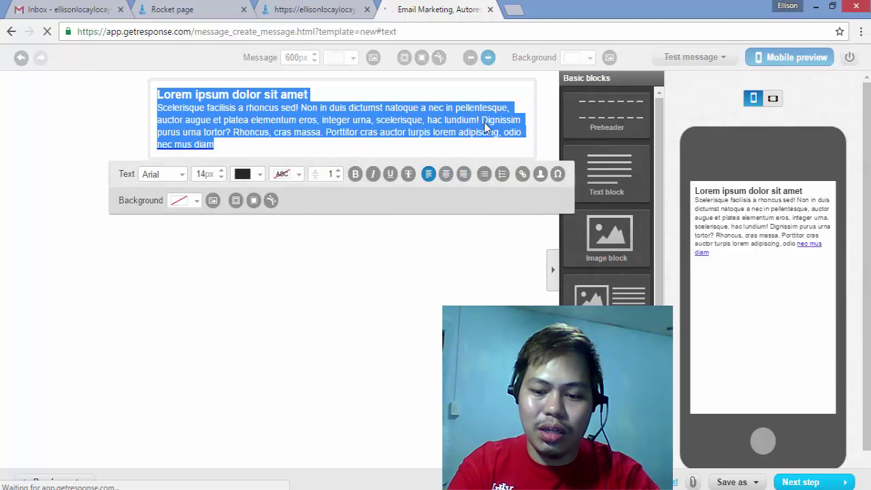
{"action": "key", "text": "BackSpace"}
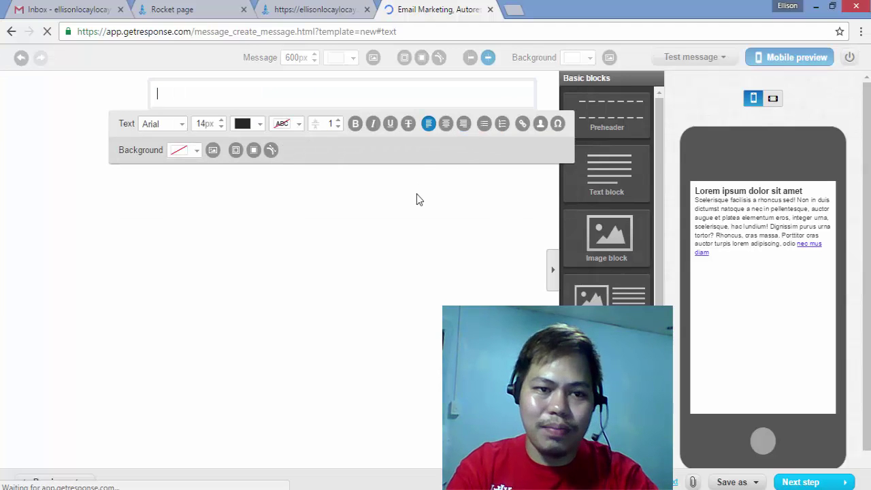
Set the text size to 18px and write the greeting "Hello [[name]]," using the name personalization field
{"action": "left_click", "coordinate": [234, 89]}
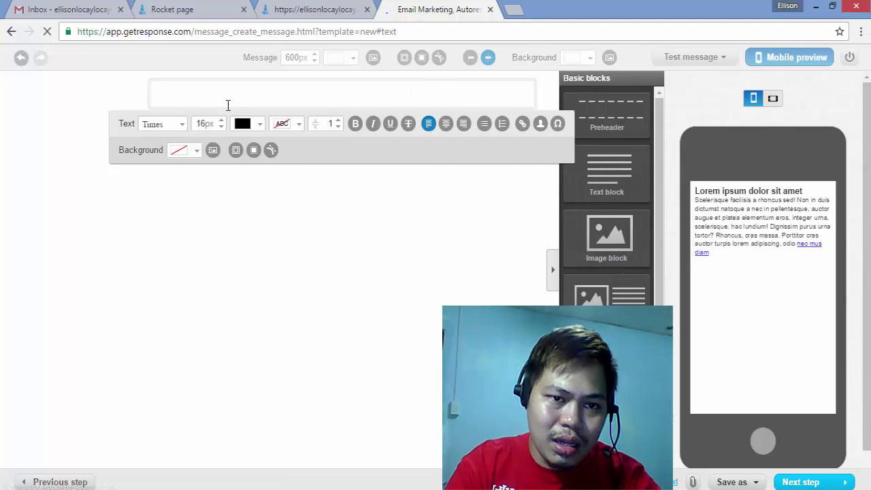
{"action": "left_click", "coordinate": [221, 120]}
{"action": "left_click", "coordinate": [221, 121]}
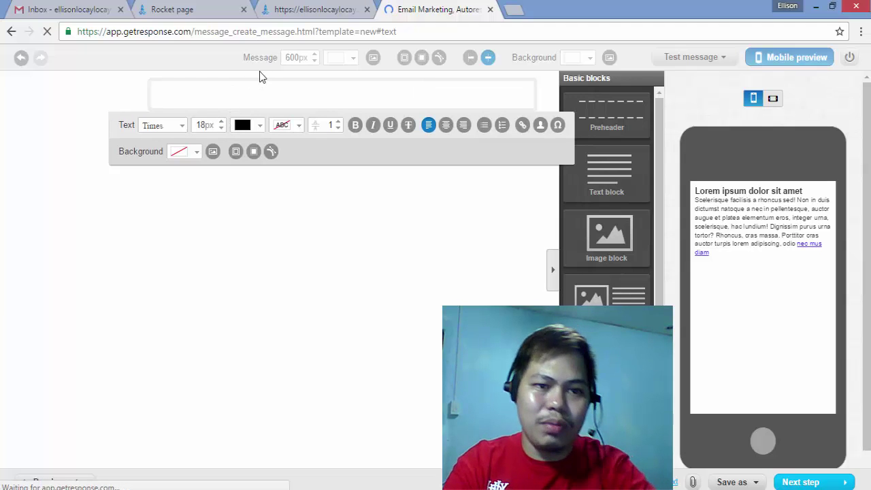
{"action": "type", "text": "Hello"}
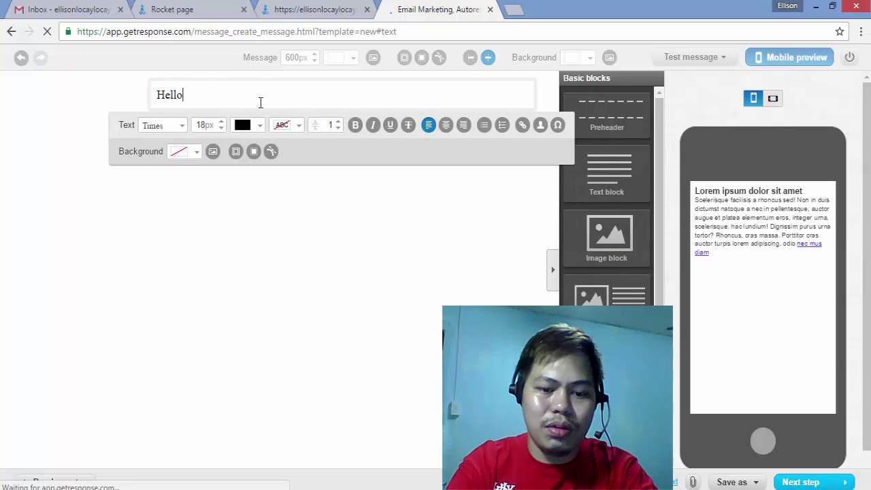
{"action": "left_click", "coordinate": [540, 129]}
{"action": "left_click", "coordinate": [525, 170]}
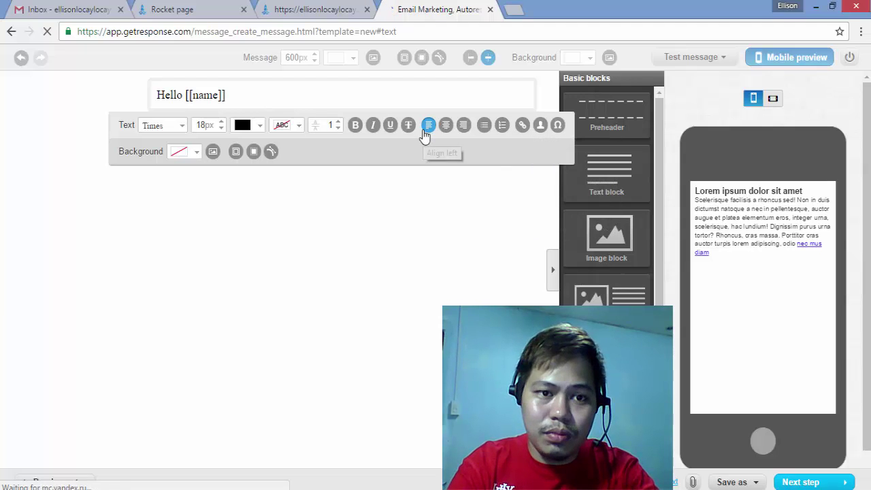
{"action": "type", "text": ","}
{"action": "key", "text": "Return"}
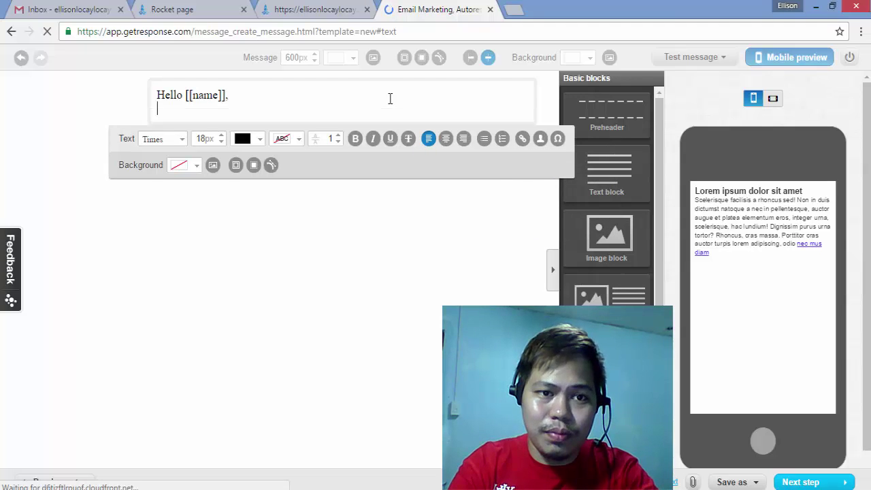
Below the greeting, write the message line "Thank You And Welcome Dahil Nagbigay ka nag interest"
{"action": "key", "text": "Return"}
{"action": "type", "text": "Thank Your"}
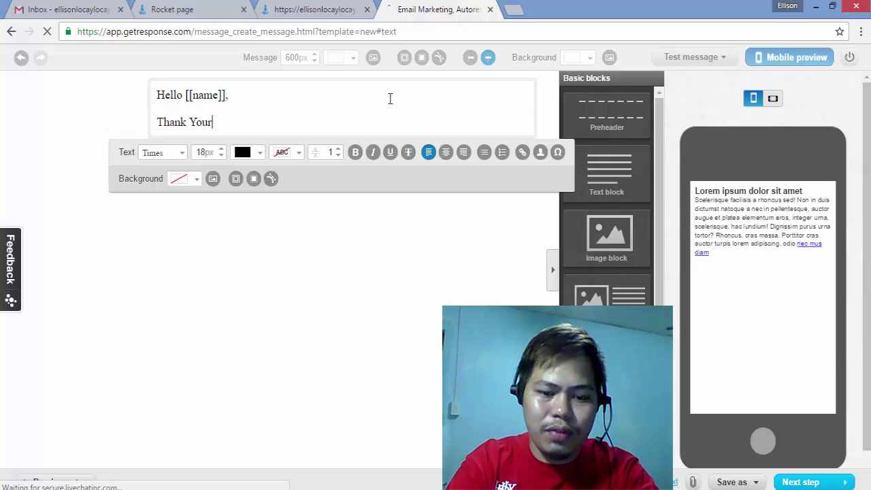
{"action": "key", "text": "BackSpace"}
{"action": "type", "text": " And Wel"}
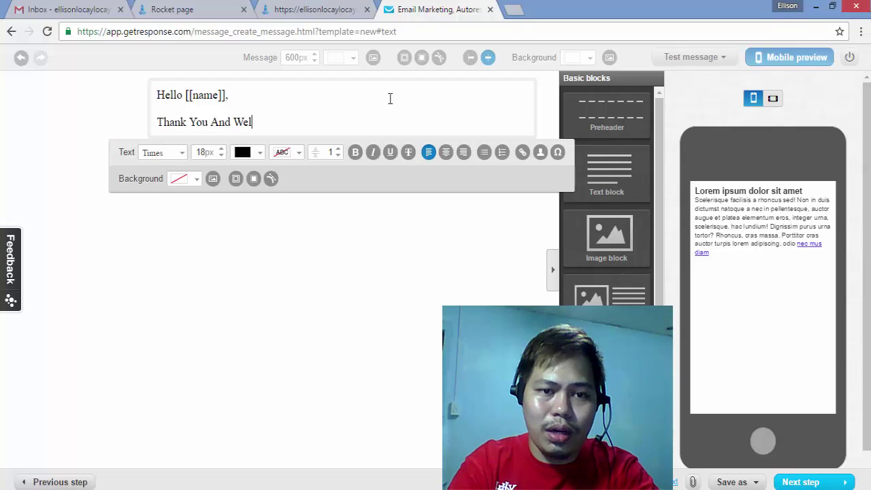
{"action": "type", "text": "come D"}
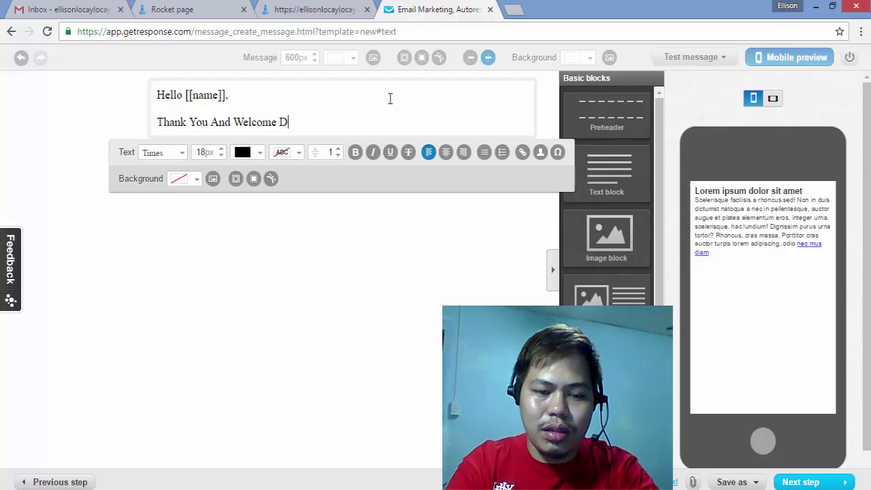
{"action": "type", "text": "ahil "}
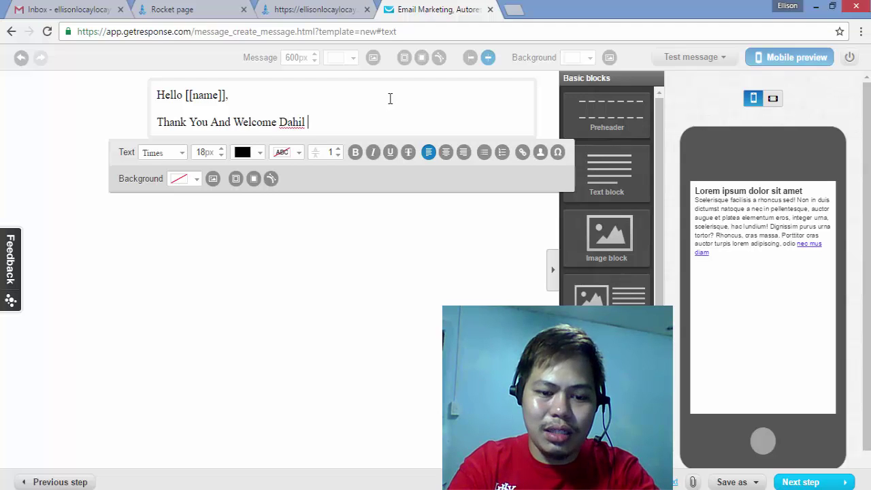
{"action": "type", "text": "Nagbigay ka nag interest"}
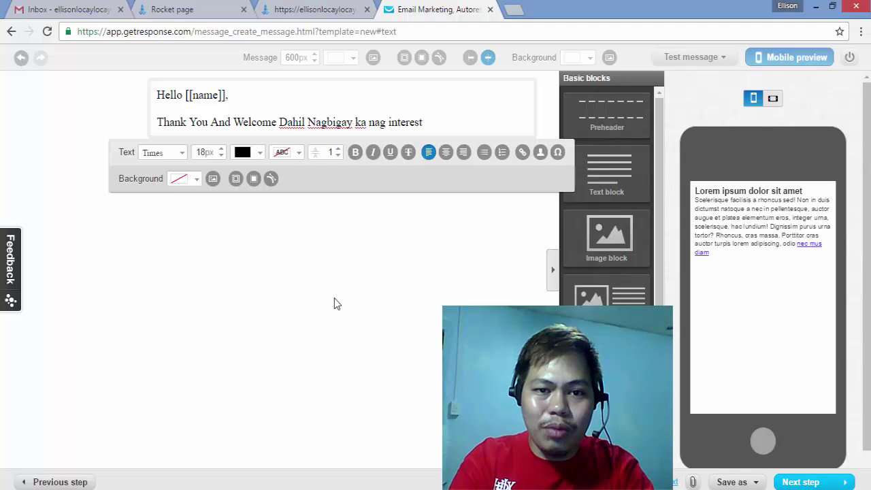
Sign the message with the sender's full name below the body text and proceed to finish the autoresponder
{"action": "key", "text": "Return"}
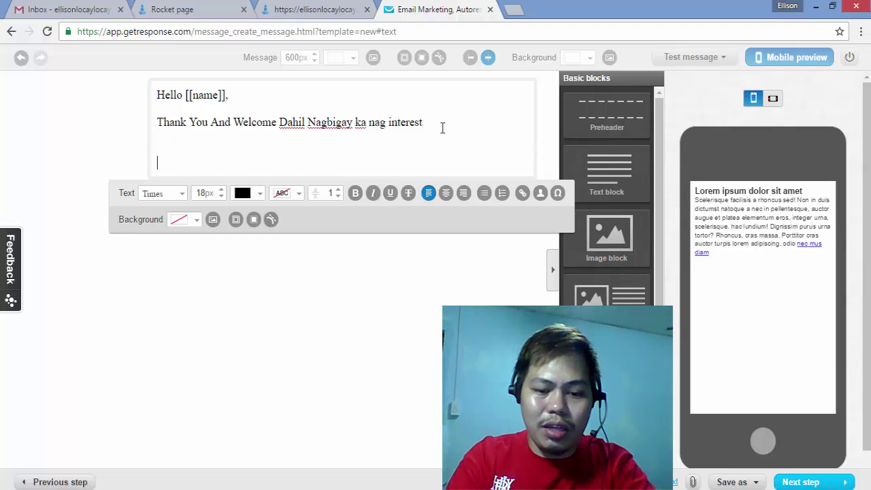
{"action": "type", "text": "Ellison Locayl"}
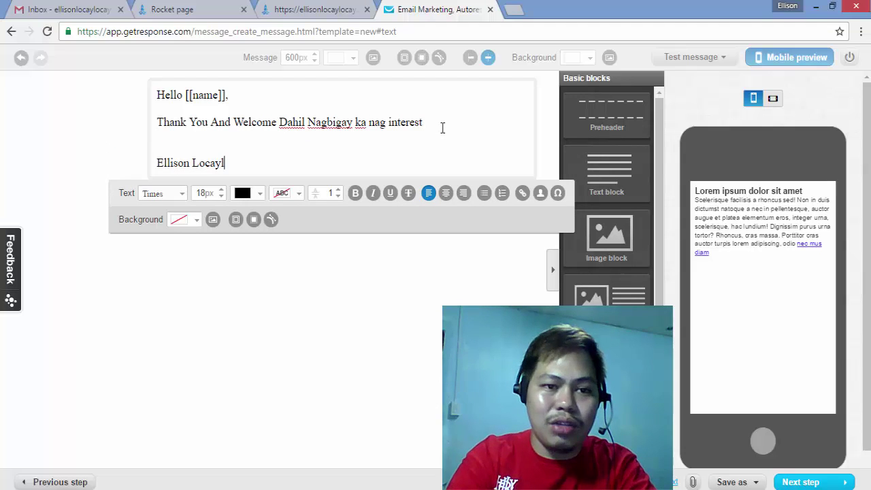
{"action": "type", "text": "ocay"}
{"action": "key", "text": "Return"}
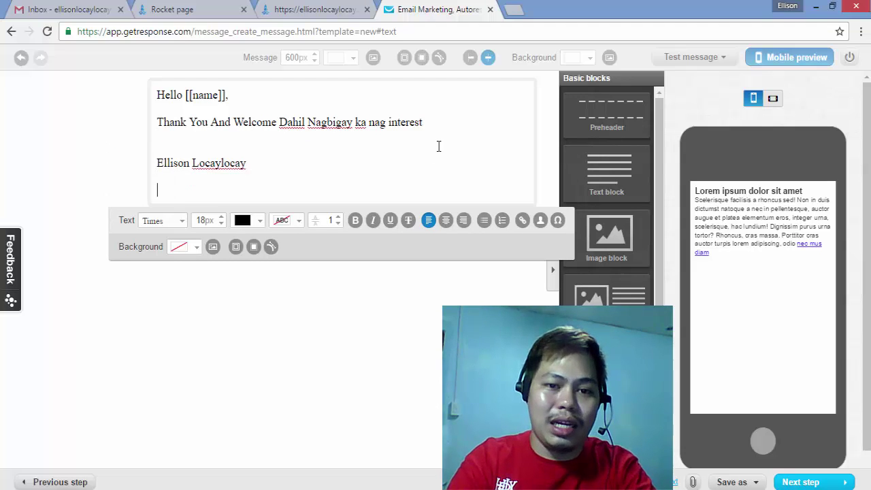
{"action": "key", "text": "ctrl+a"}
{"action": "left_click", "coordinate": [346, 352]}
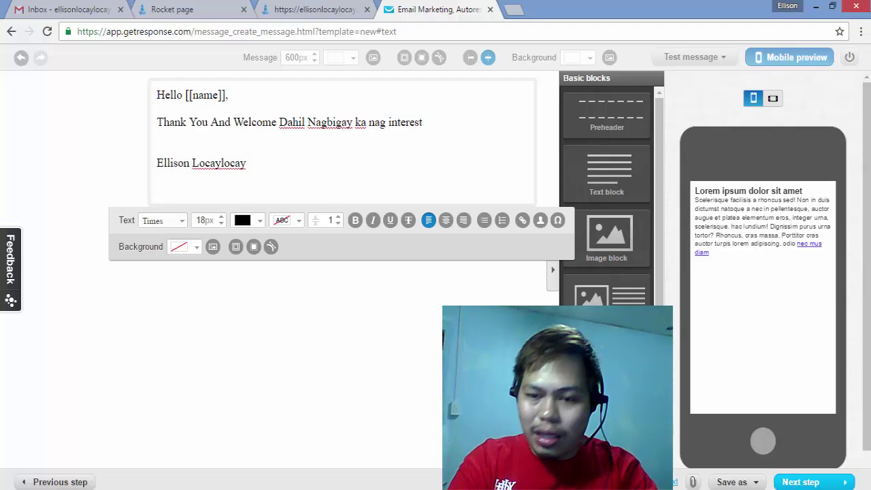
{"action": "left_click", "coordinate": [796, 483]}
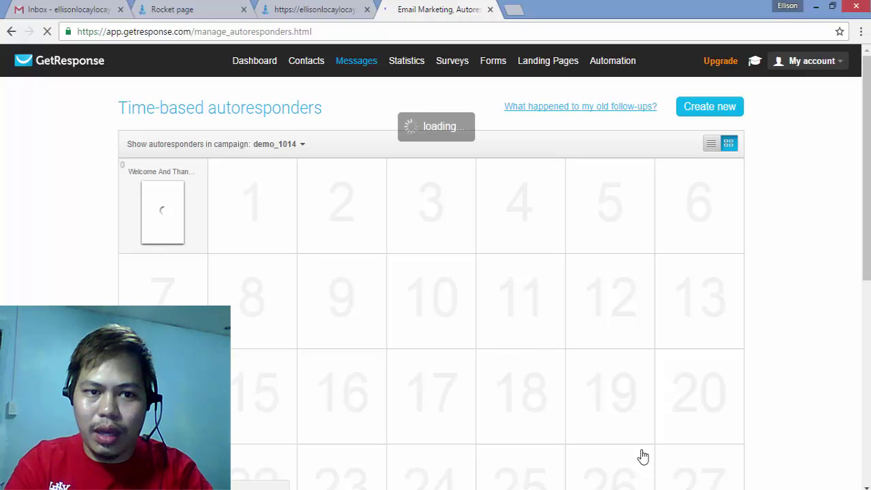
Review the day 0 welcome autoresponder of demo_1014 in the time-based autoresponder calendar
{"action": "left_click", "coordinate": [330, 9]}
{"action": "left_click", "coordinate": [234, 8]}
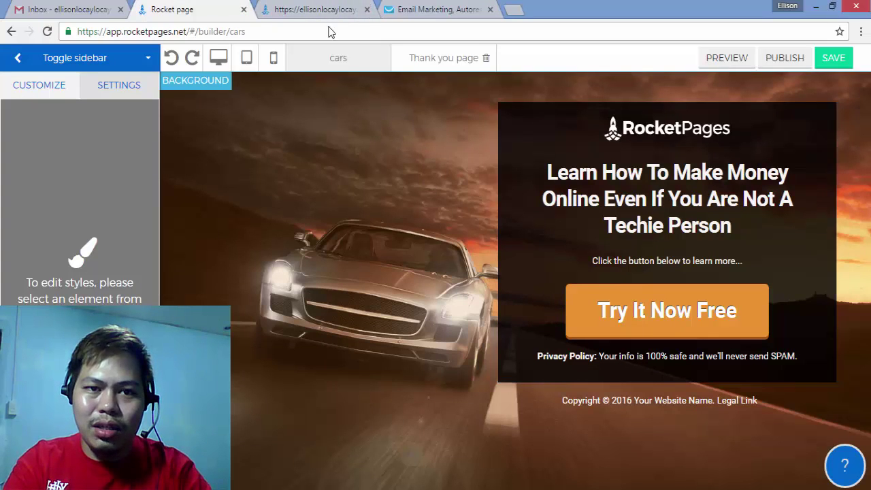
{"action": "left_click", "coordinate": [300, 6]}
{"action": "left_click", "coordinate": [202, 5]}
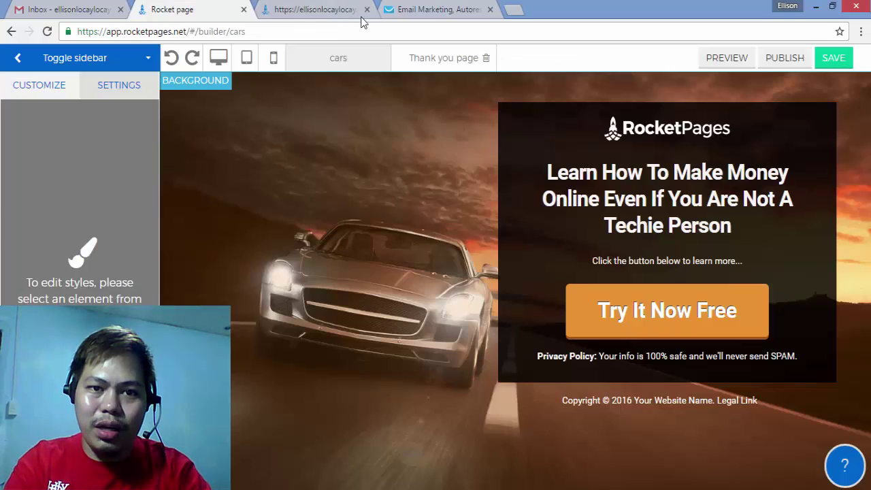
{"action": "left_click", "coordinate": [451, 7]}
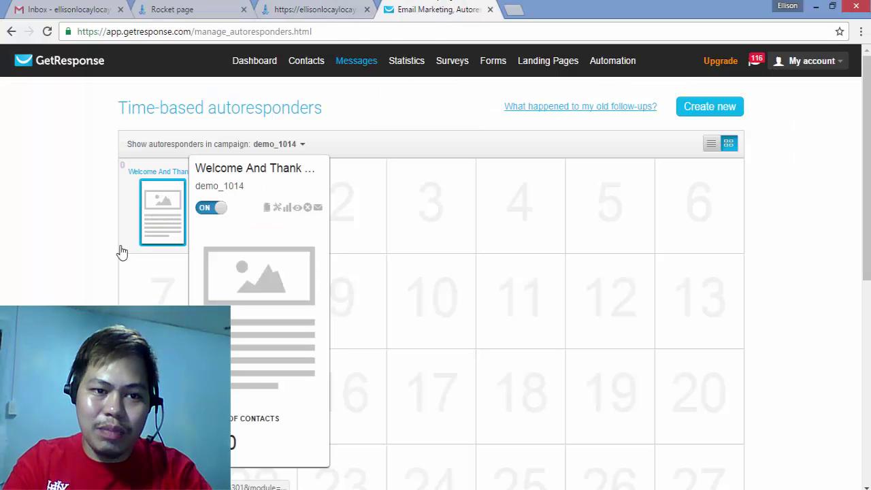
{"action": "mouse_move", "coordinate": [159, 220]}
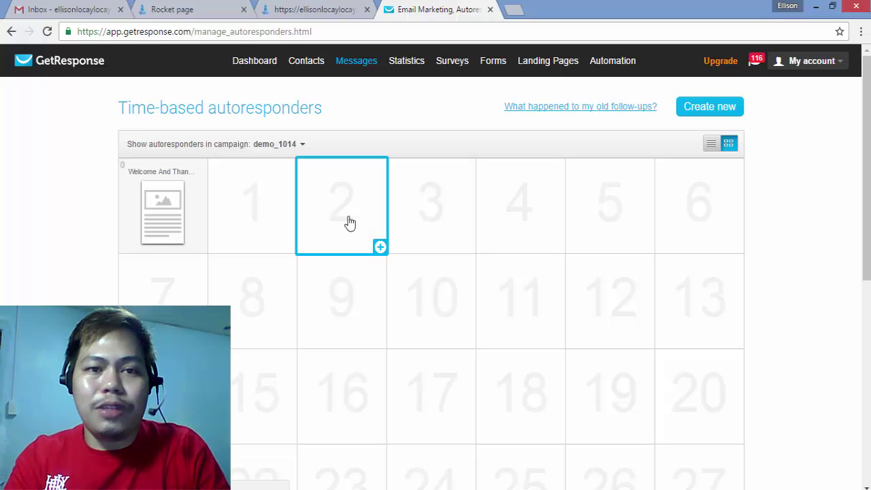
Switch to the RocketPages builder and open the squeeze box linked to the "Try It Now Free" button for editing
{"action": "left_click", "coordinate": [221, 15]}
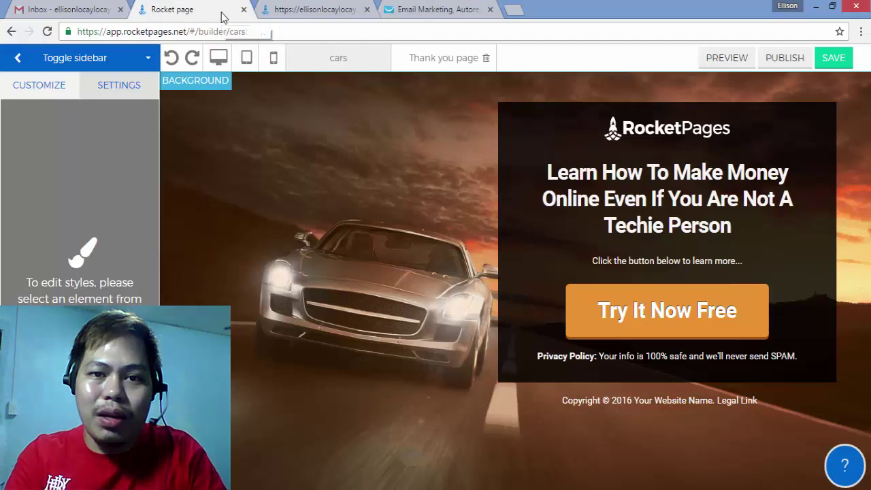
{"action": "left_click", "coordinate": [423, 11]}
{"action": "left_click", "coordinate": [172, 10]}
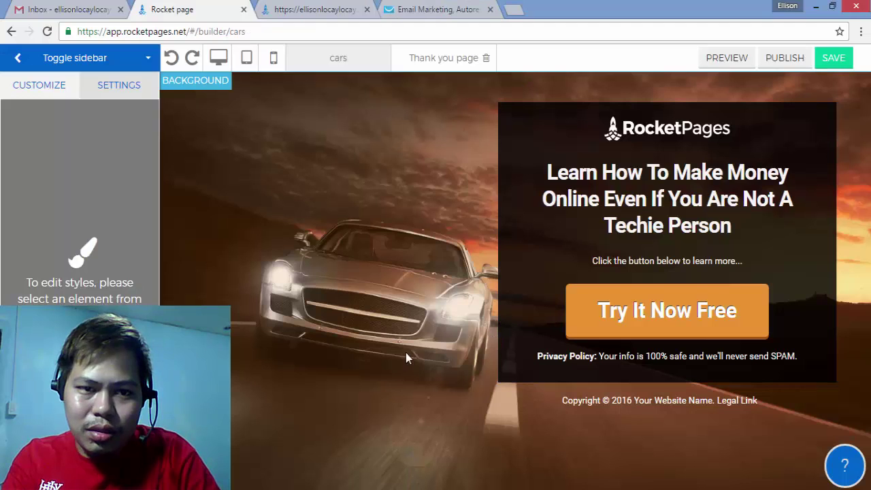
{"action": "left_click", "coordinate": [578, 328]}
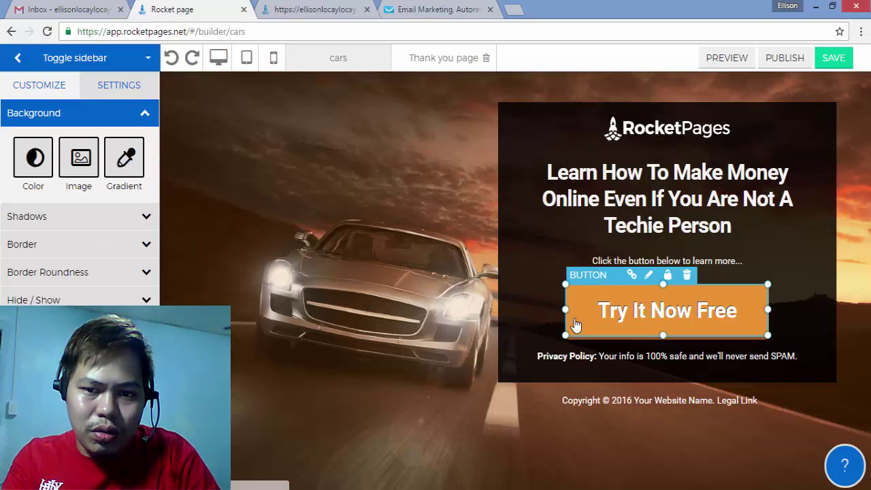
{"action": "left_click", "coordinate": [575, 325]}
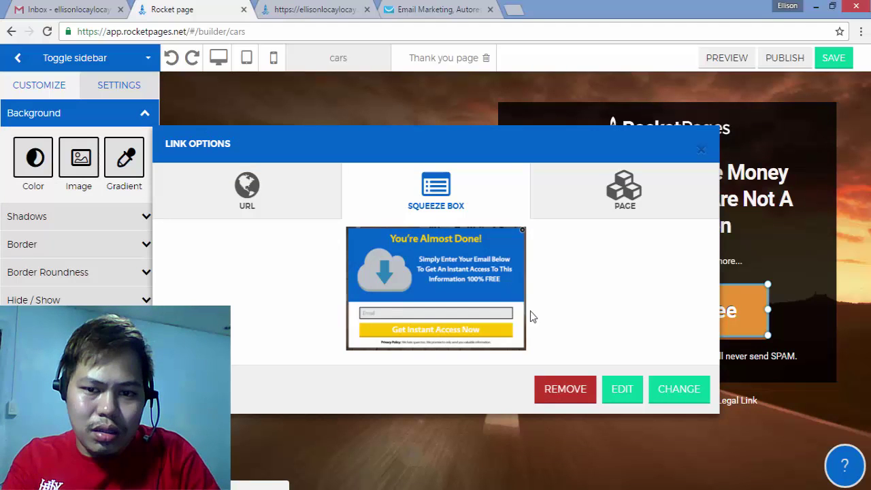
{"action": "left_click", "coordinate": [497, 243]}
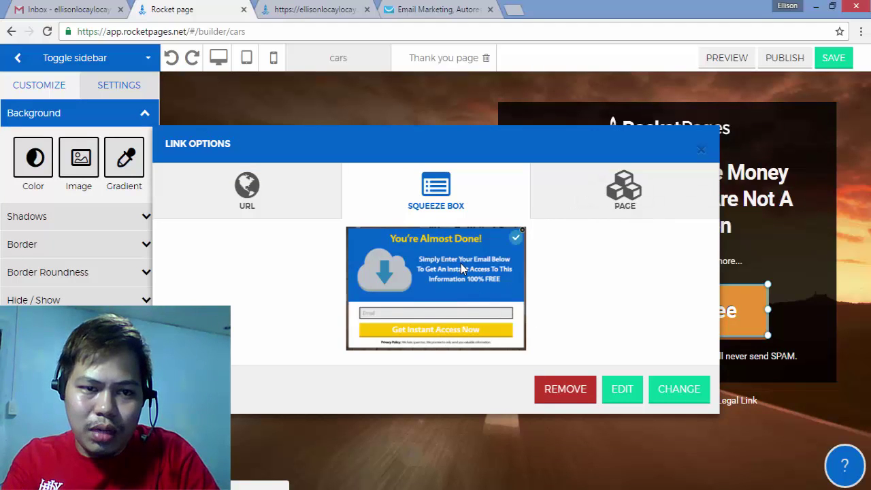
{"action": "left_click", "coordinate": [700, 151]}
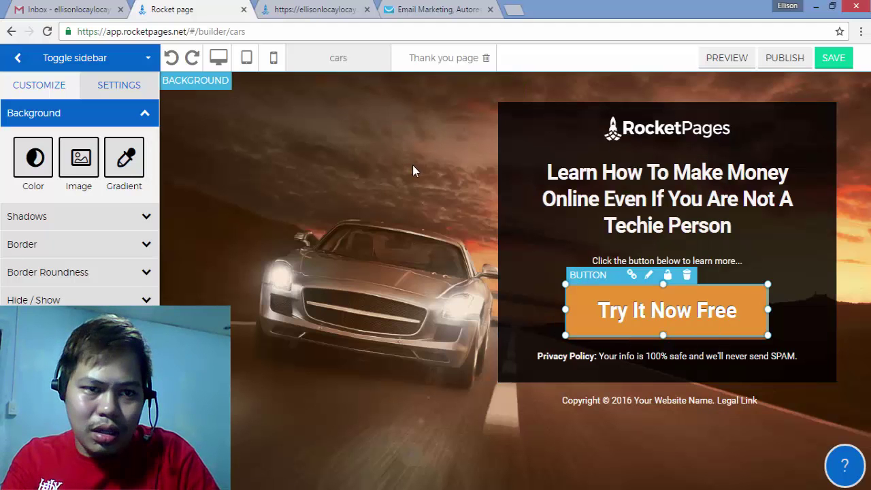
{"action": "left_click", "coordinate": [120, 87]}
{"action": "left_click", "coordinate": [55, 83]}
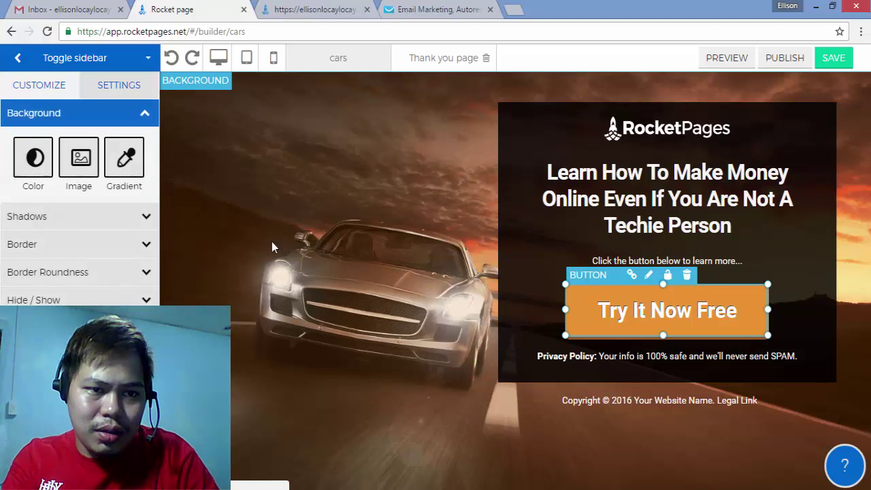
{"action": "left_click", "coordinate": [578, 318]}
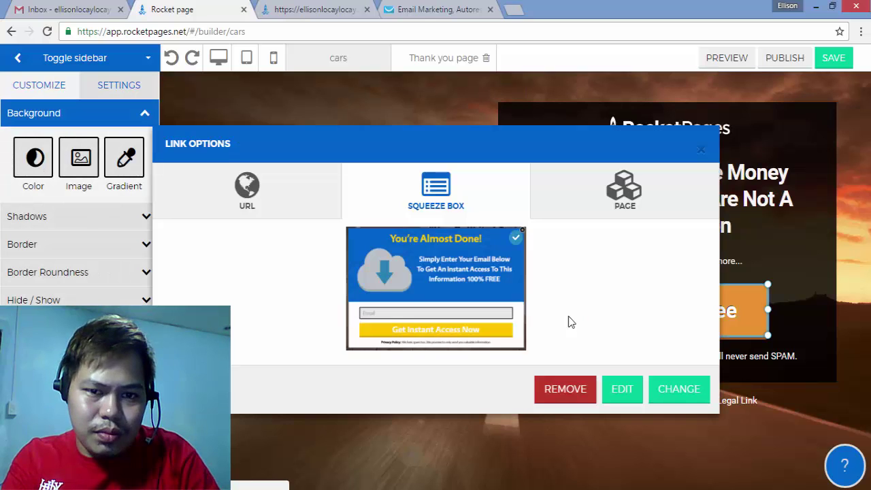
{"action": "left_click", "coordinate": [610, 389]}
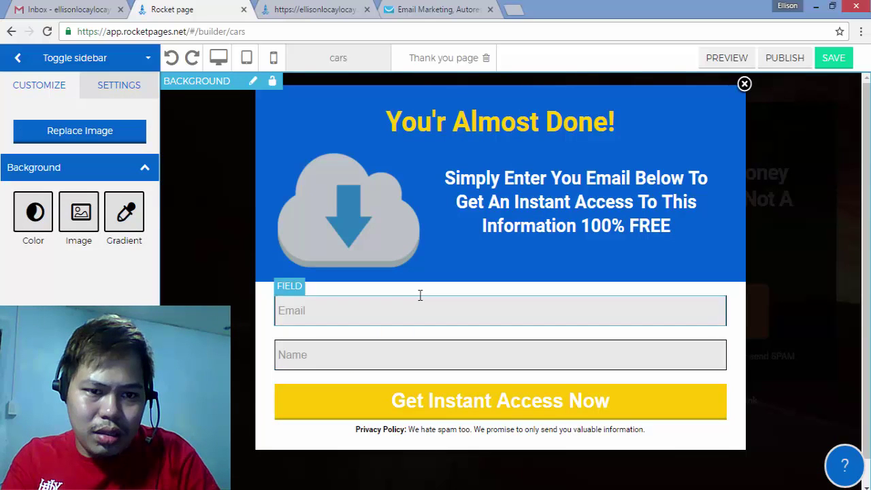
Close the squeeze box preview, save the squeeze box and add GetResponse as its integration
{"action": "left_click", "coordinate": [743, 84]}
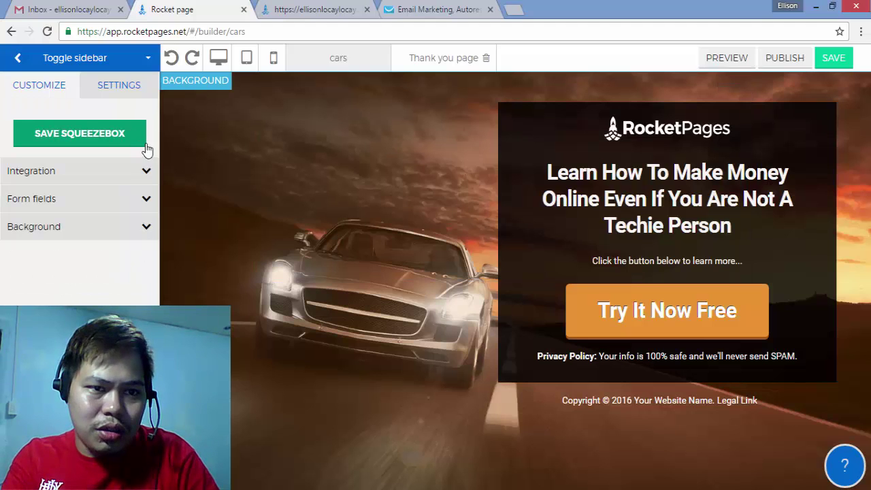
{"action": "left_click", "coordinate": [113, 134]}
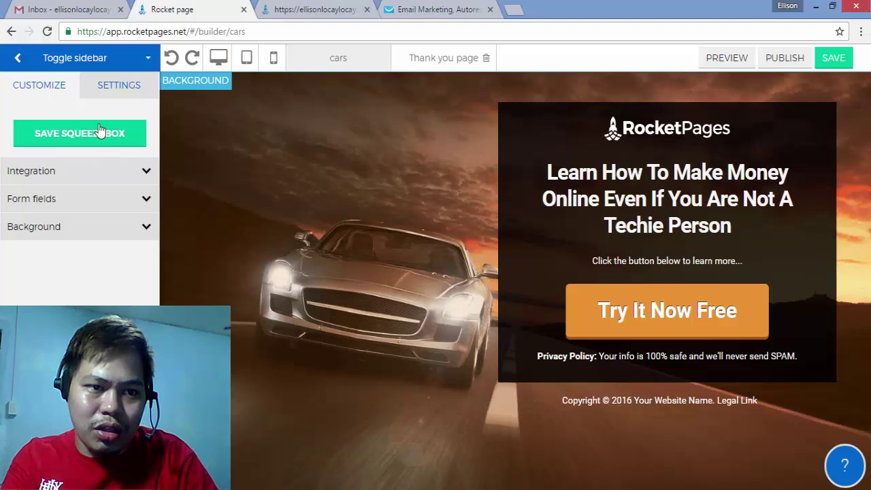
{"action": "left_click", "coordinate": [146, 174]}
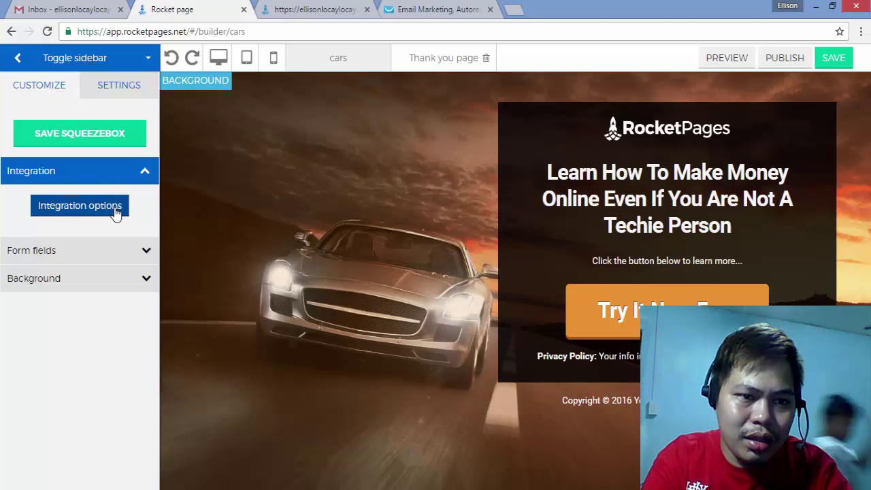
{"action": "left_click", "coordinate": [116, 213]}
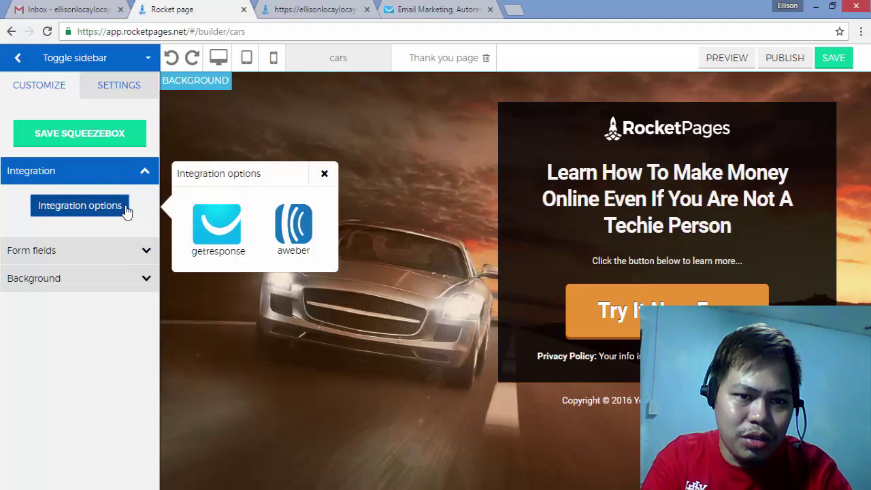
{"action": "left_click", "coordinate": [218, 230]}
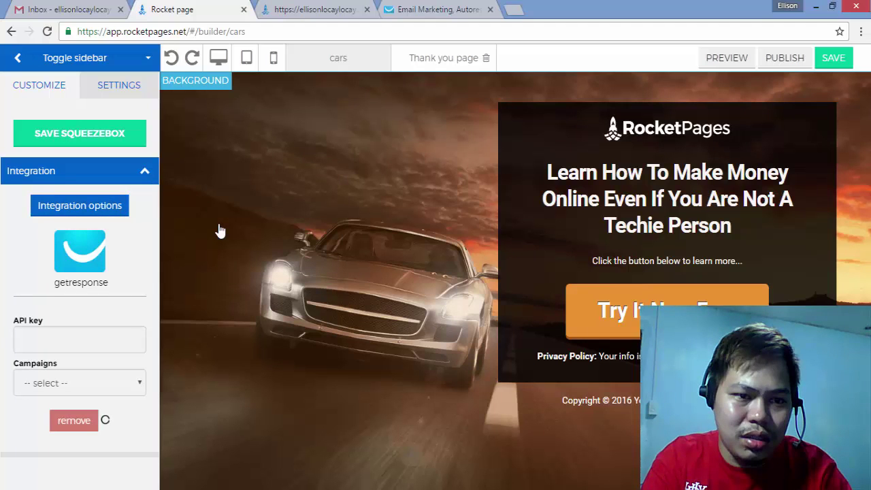
{"action": "left_click", "coordinate": [108, 340]}
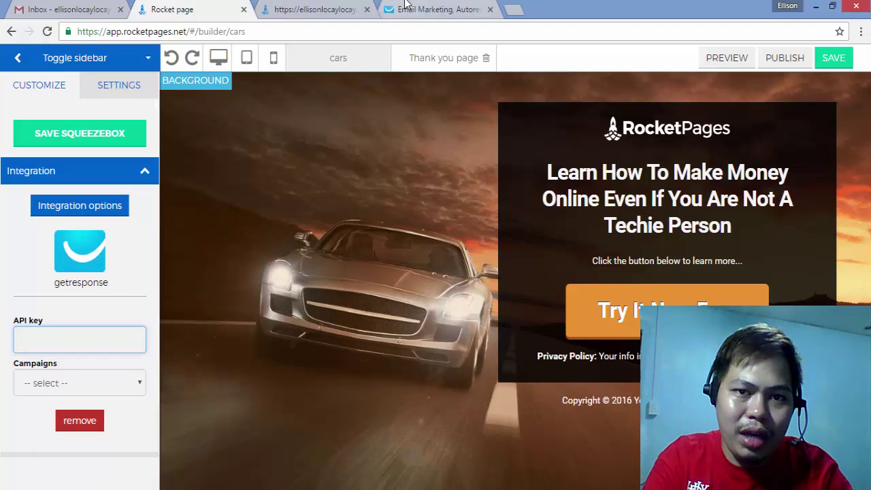
Switch to GetResponse and copy the default API key from the account's API settings
{"action": "left_click", "coordinate": [425, 8]}
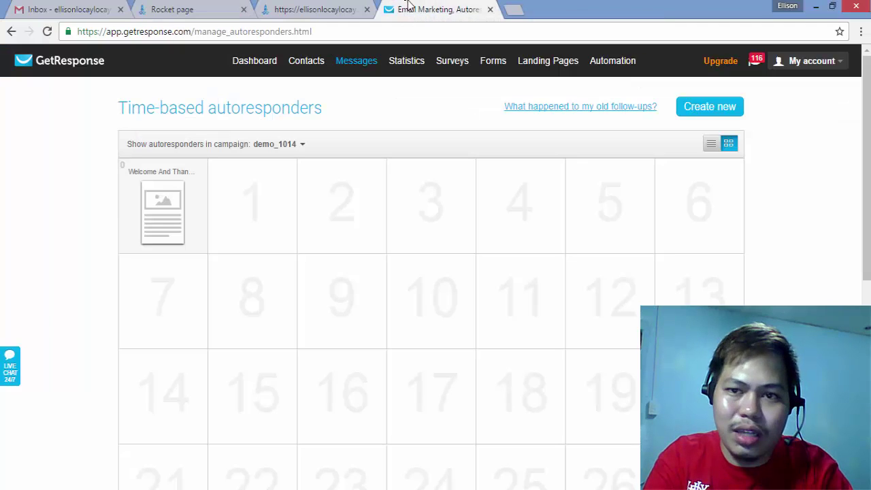
{"action": "left_click", "coordinate": [825, 61]}
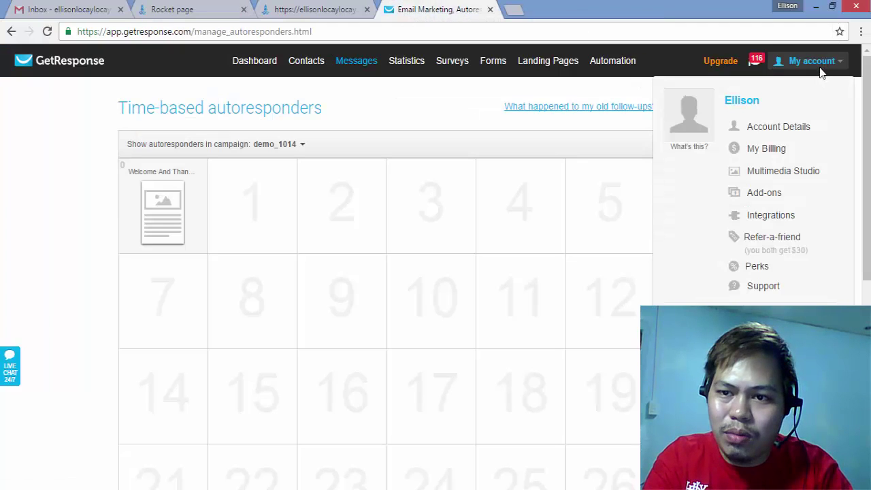
{"action": "left_click", "coordinate": [793, 136]}
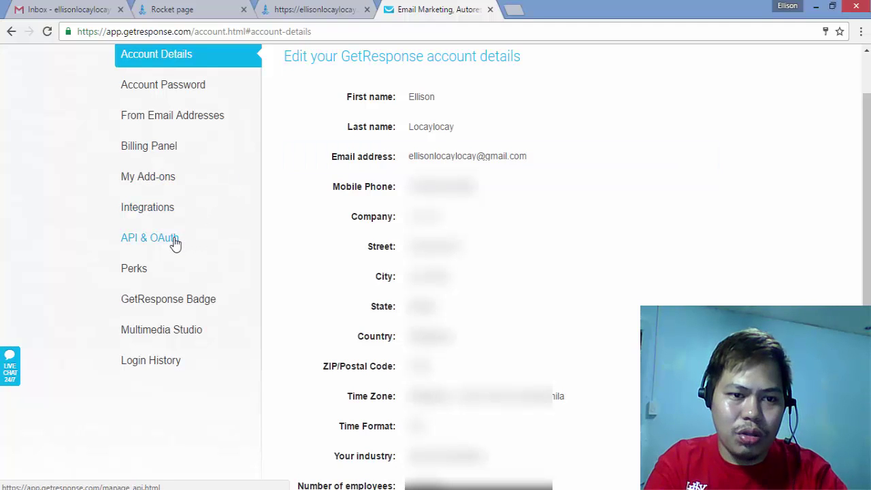
{"action": "left_click", "coordinate": [174, 243]}
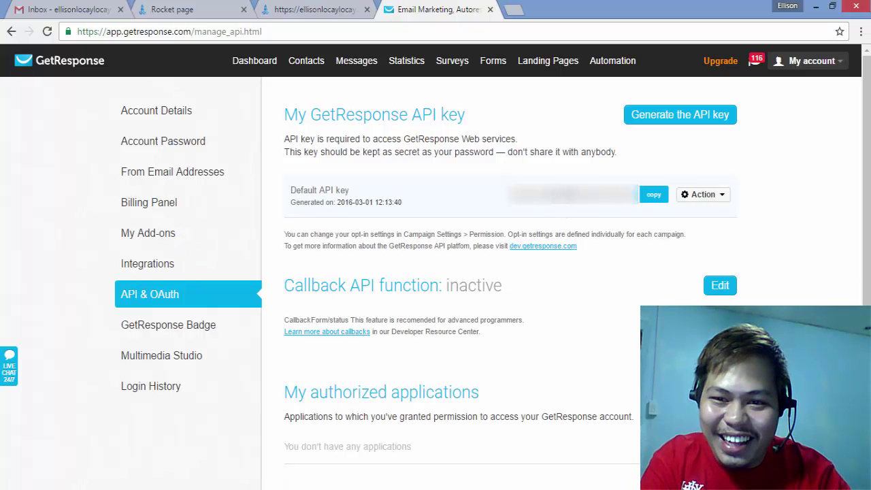
{"action": "double_click", "coordinate": [572, 195]}
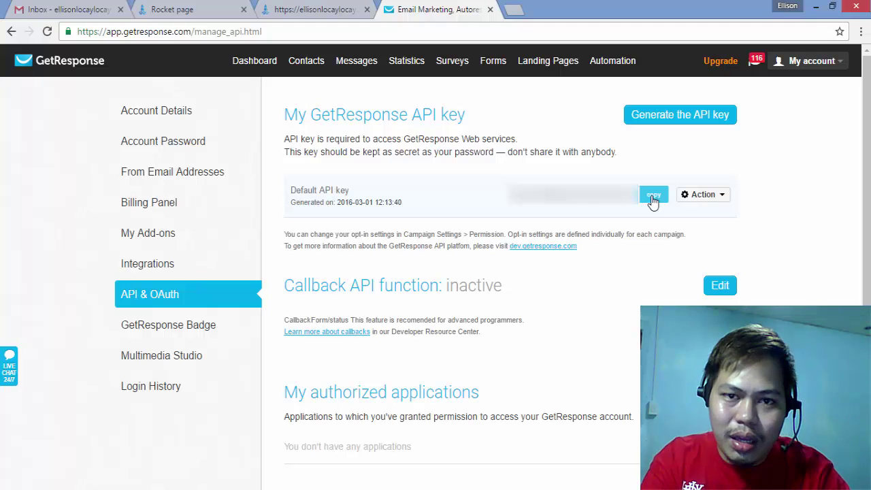
Return to the RocketPages builder and paste the API key into the squeeze box's GetResponse integration
{"action": "left_click", "coordinate": [196, 7]}
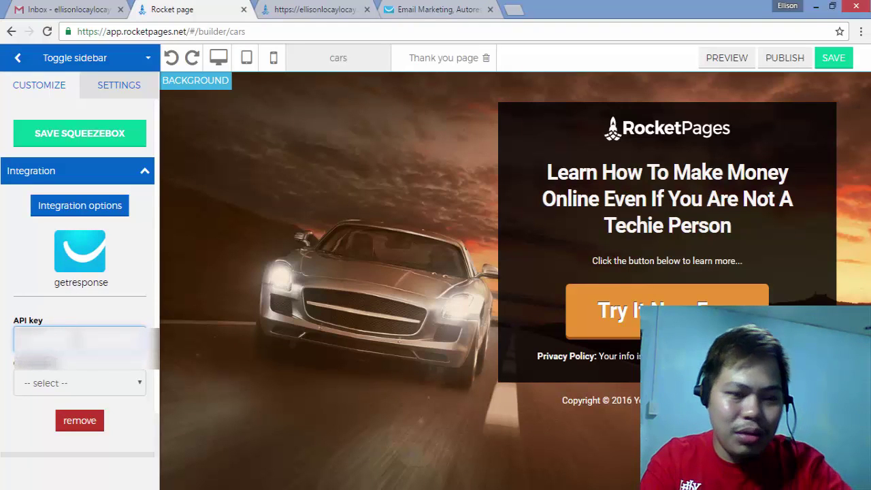
{"action": "key", "text": "ctrl+v"}
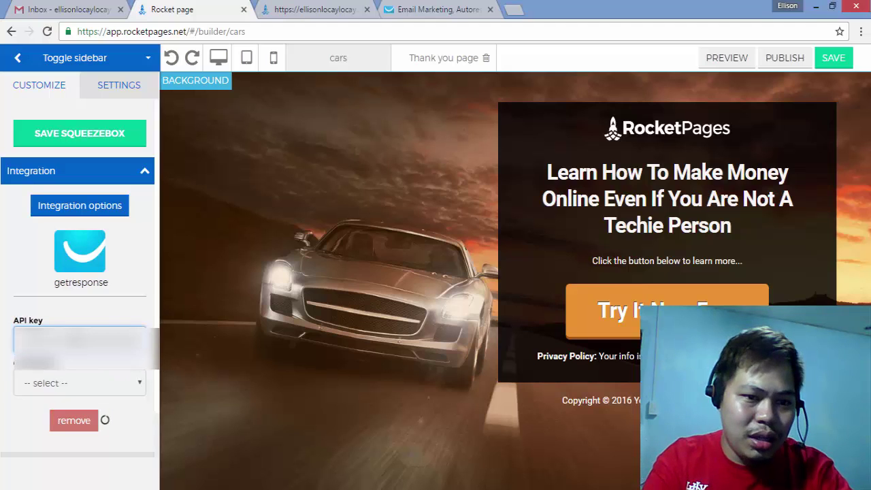
{"action": "key", "text": "Tab"}
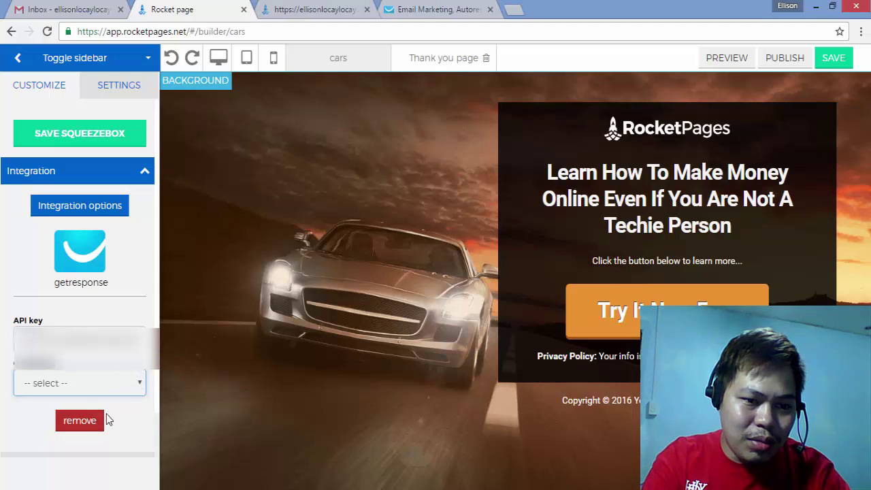
Link the GetResponse integration to the campaign demo_1014 and save the squeeze box
{"action": "left_click", "coordinate": [136, 382]}
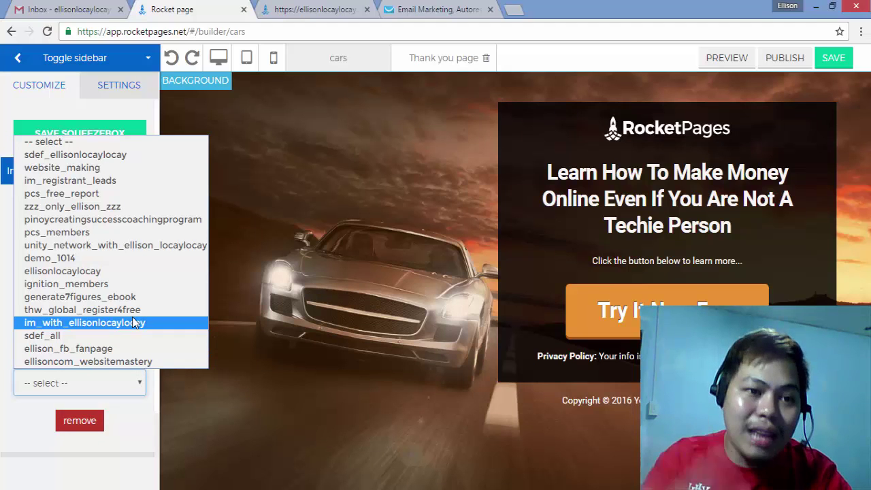
{"action": "left_click", "coordinate": [138, 263]}
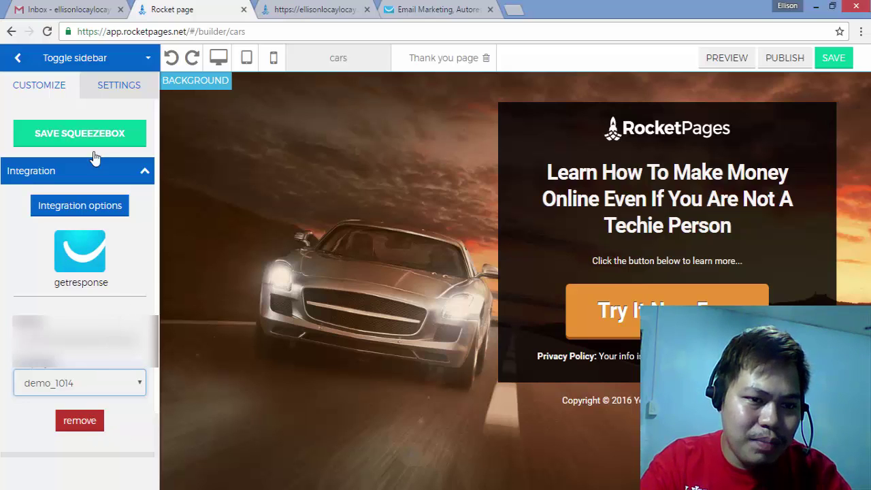
{"action": "left_click", "coordinate": [98, 131]}
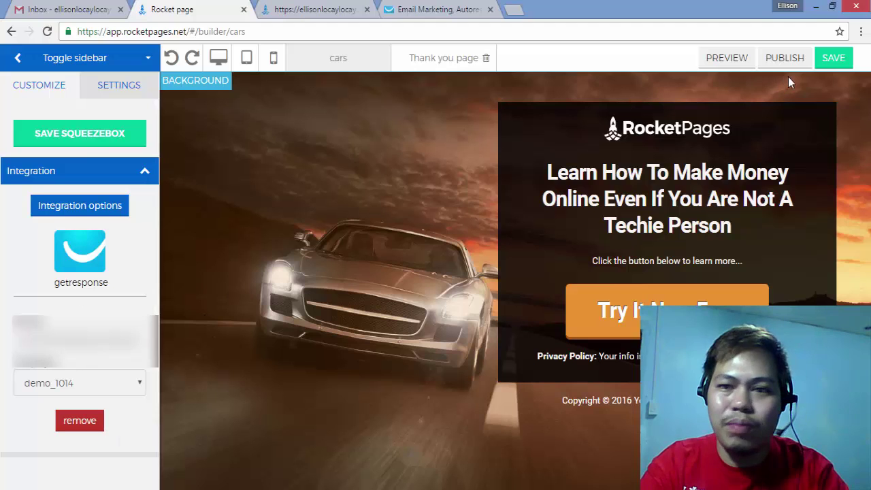
Save the landing page and publish it on the RocketPages subdomain under the page name and address "cars"
{"action": "left_click", "coordinate": [836, 60]}
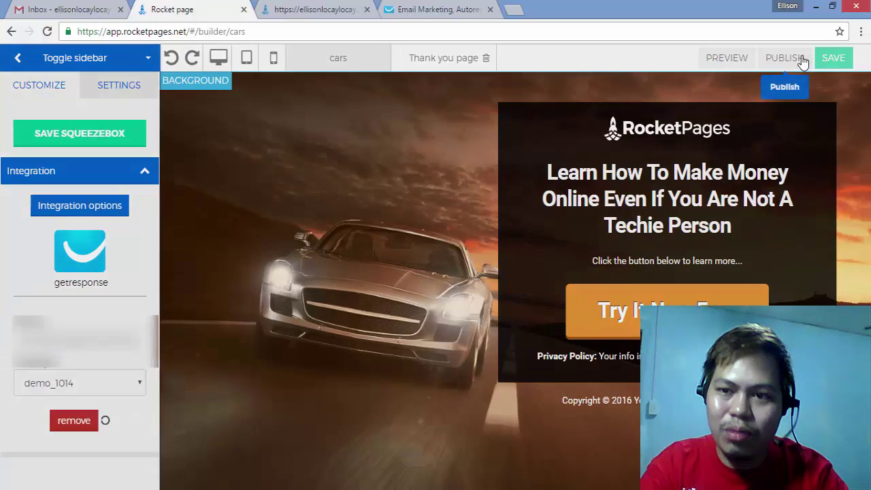
{"action": "left_click", "coordinate": [784, 58]}
{"action": "left_click", "coordinate": [692, 431]}
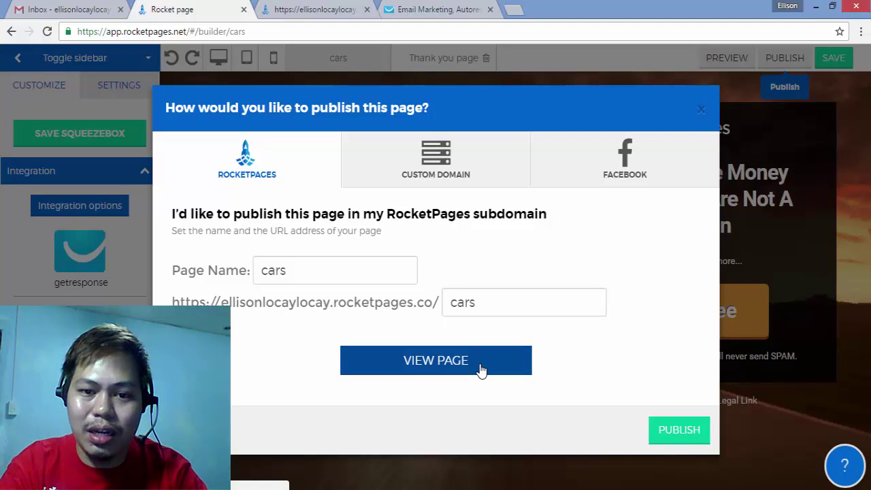
View the published page and submit its "Try It Now Free" opt-in form with the subscriber's e-mail and name
{"action": "left_click", "coordinate": [480, 369]}
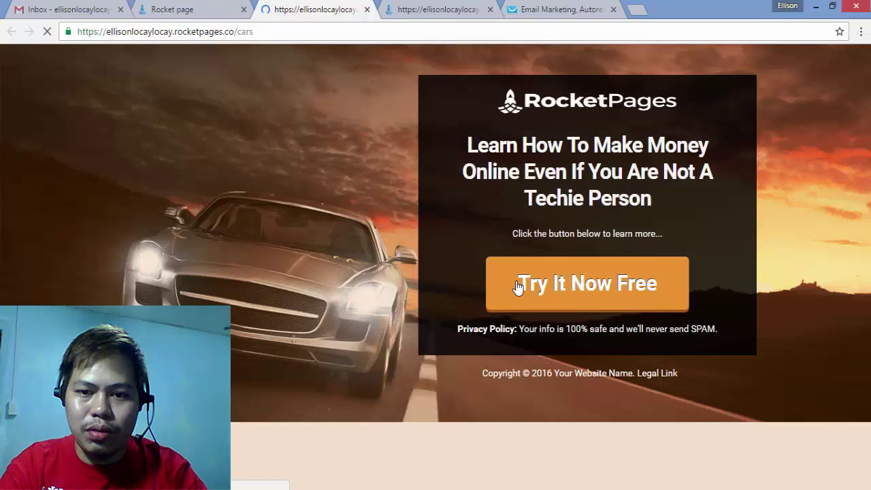
{"action": "left_click", "coordinate": [517, 284]}
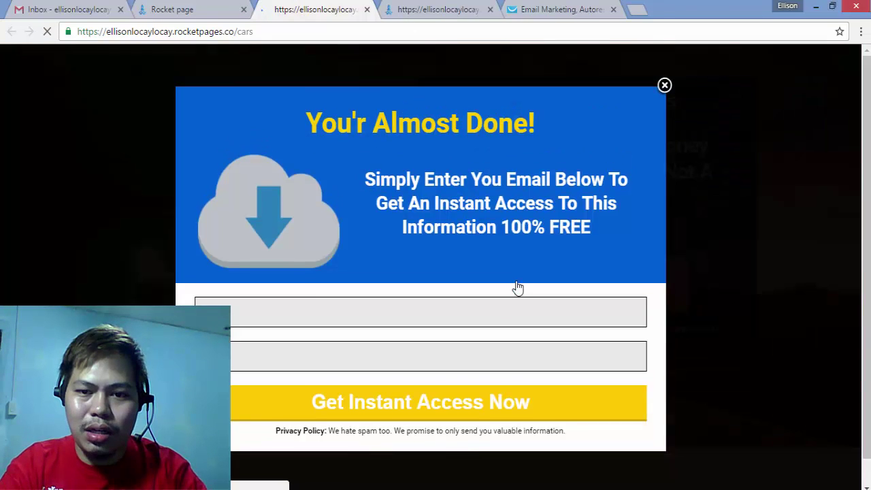
{"action": "left_click", "coordinate": [494, 320]}
{"action": "key", "text": "Down"}
{"action": "key", "text": "Return"}
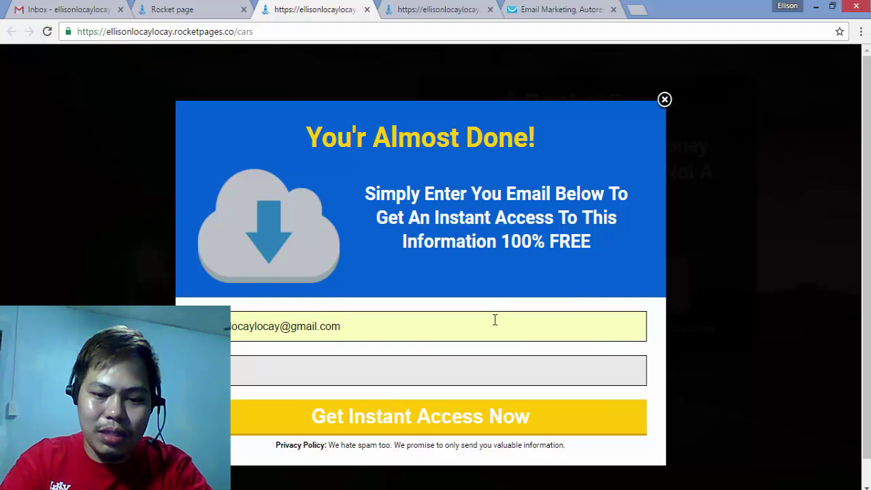
{"action": "key", "text": "Tab"}
{"action": "type", "text": "e"}
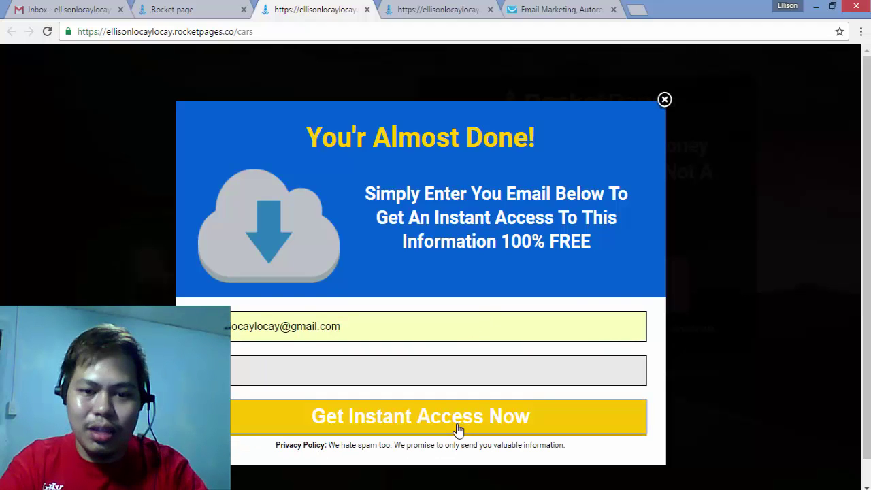
{"action": "left_click", "coordinate": [458, 429]}
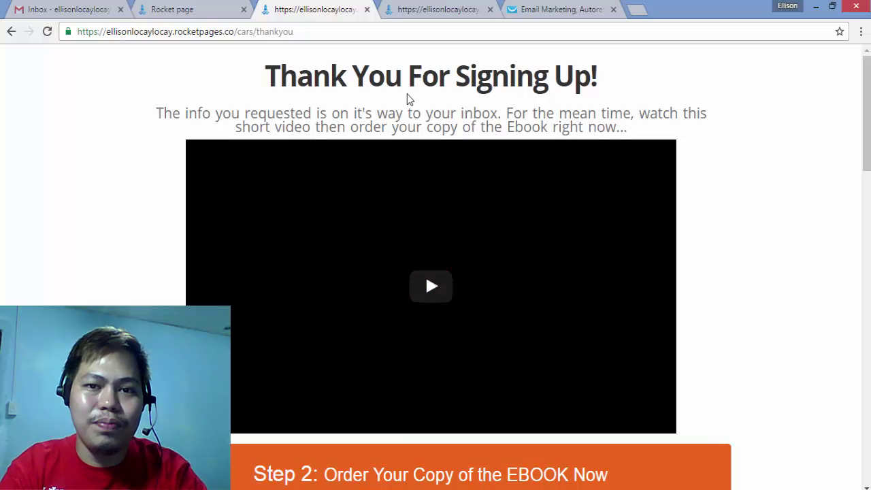
Switch to Gmail, check the inbox categories for the autoresponder's welcome e-mail and open it
{"action": "left_click", "coordinate": [85, 17]}
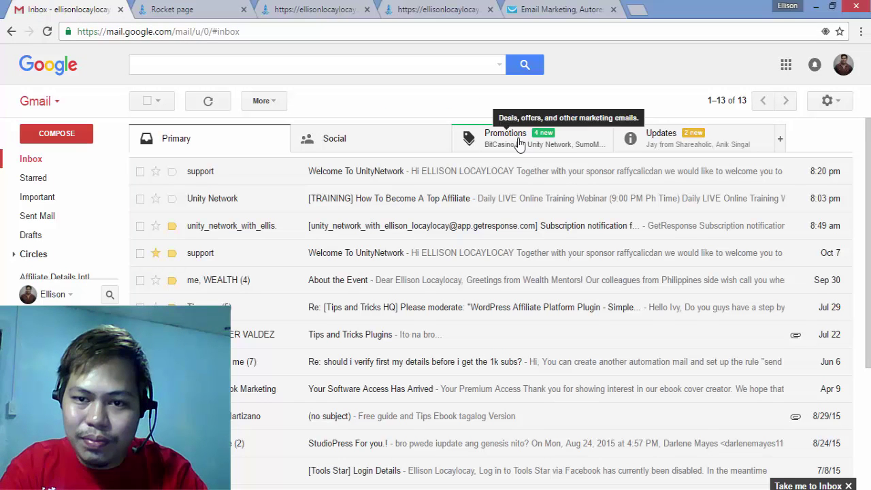
{"action": "left_click", "coordinate": [602, 142]}
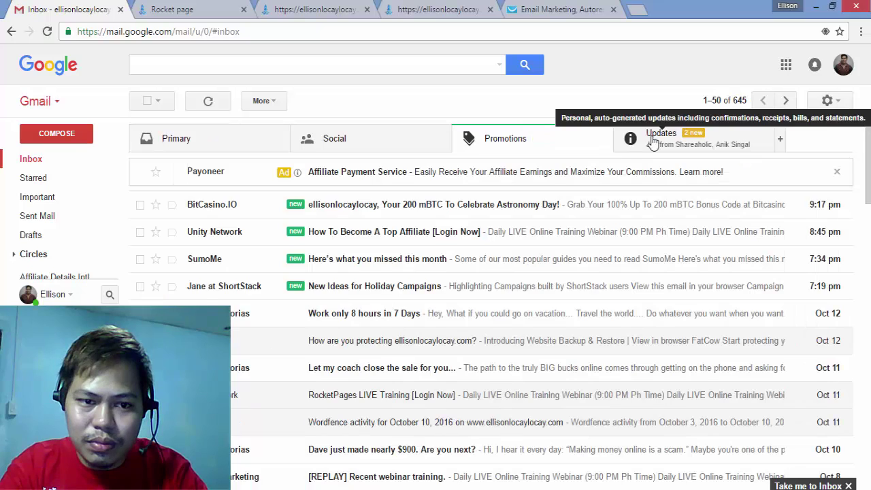
{"action": "left_click", "coordinate": [652, 139]}
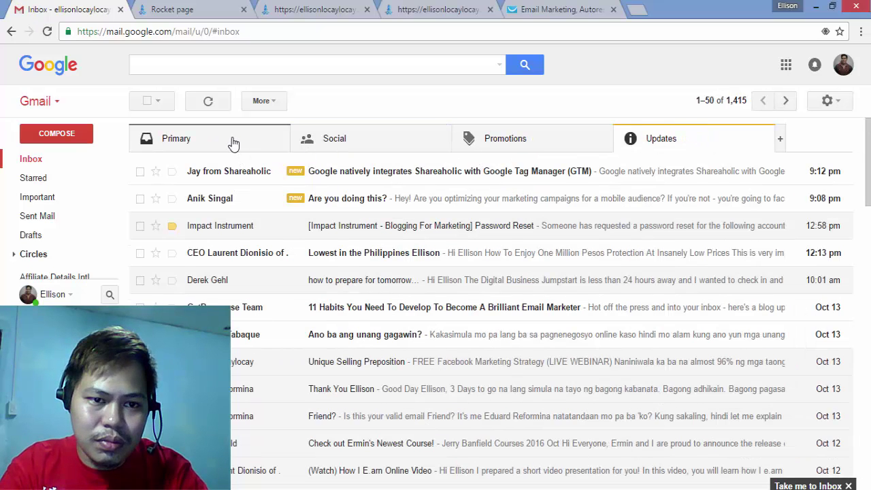
{"action": "left_click", "coordinate": [224, 142]}
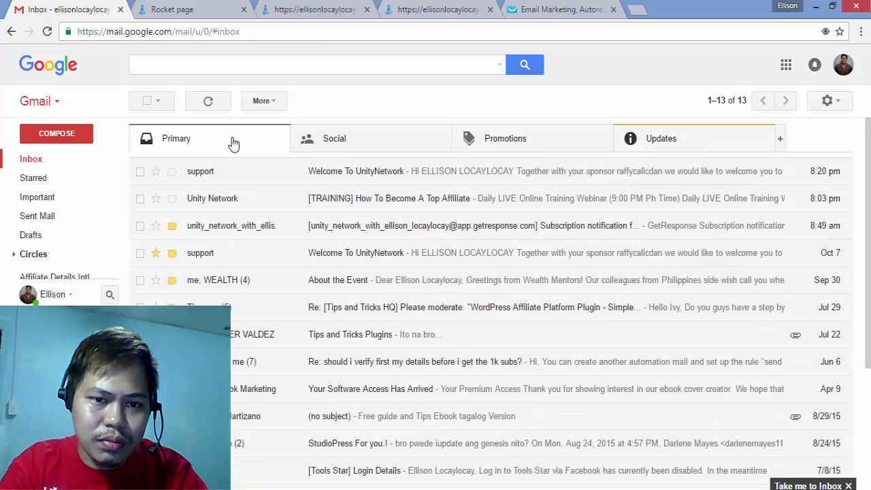
{"action": "left_click", "coordinate": [51, 32]}
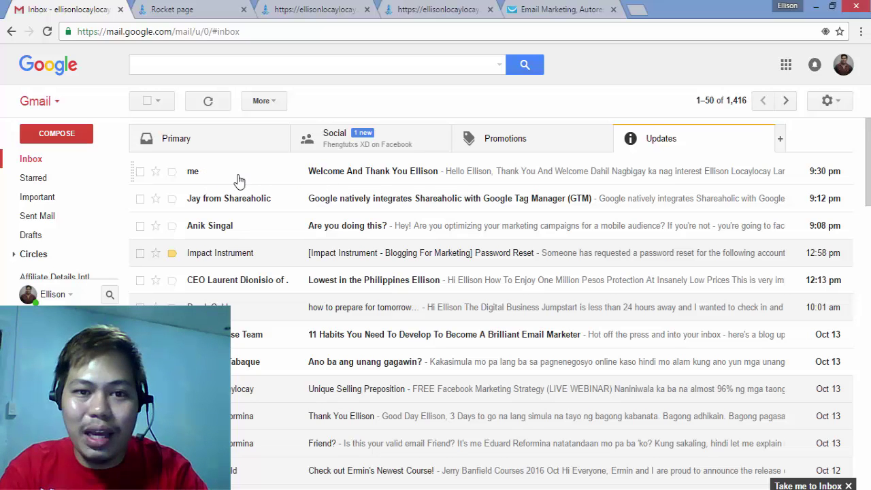
{"action": "left_click", "coordinate": [354, 177]}
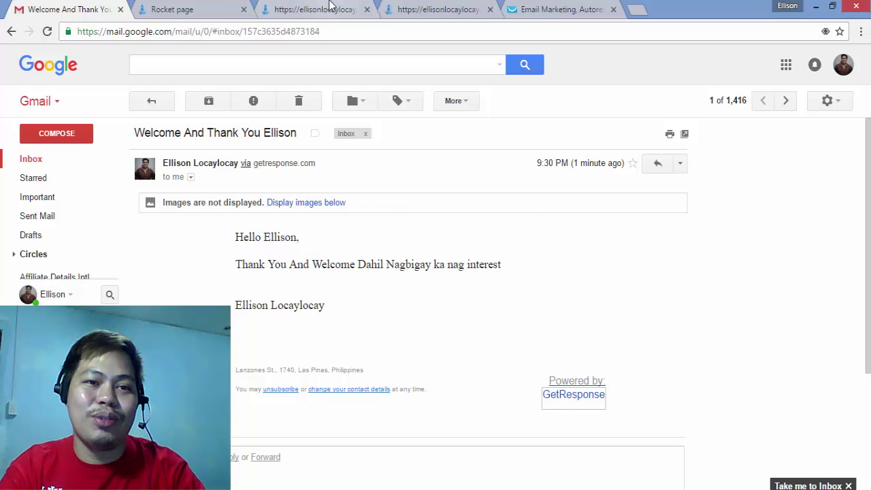
Close the publish dialog in the RocketPages builder and switch back to GetResponse
{"action": "left_click", "coordinate": [217, 9]}
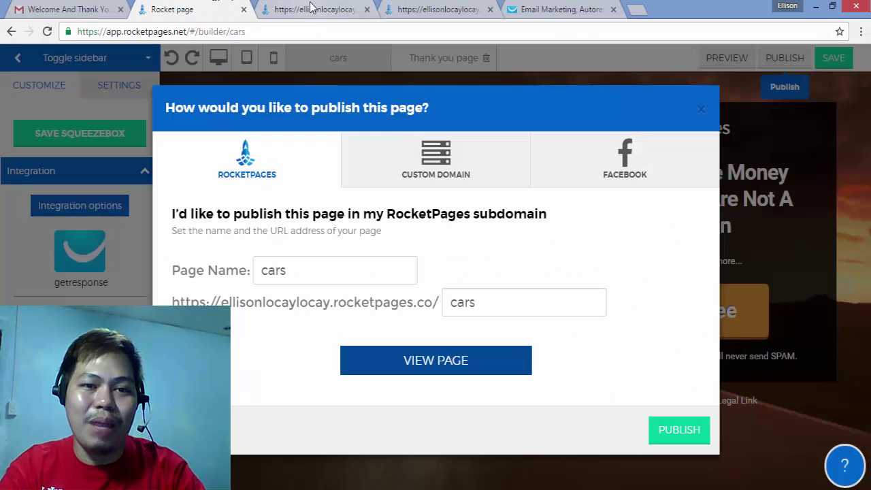
{"action": "left_click", "coordinate": [701, 110]}
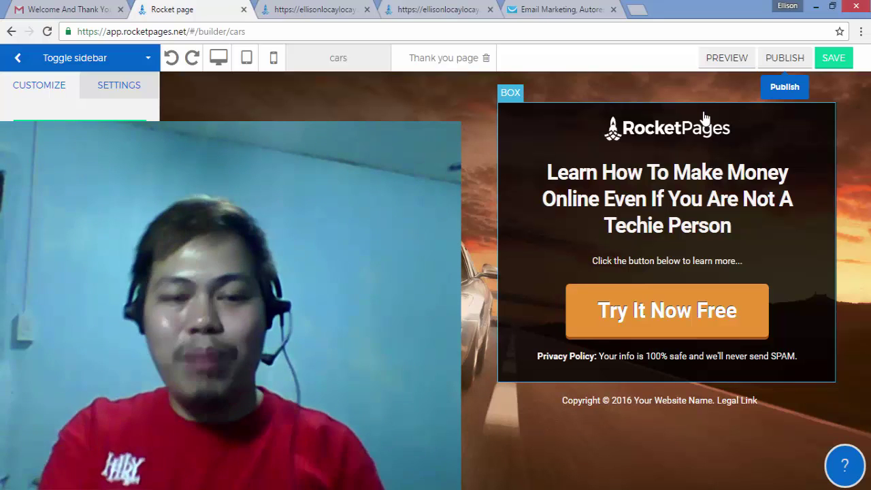
{"action": "left_click", "coordinate": [551, 8]}
{"action": "mouse_move", "coordinate": [389, 60]}
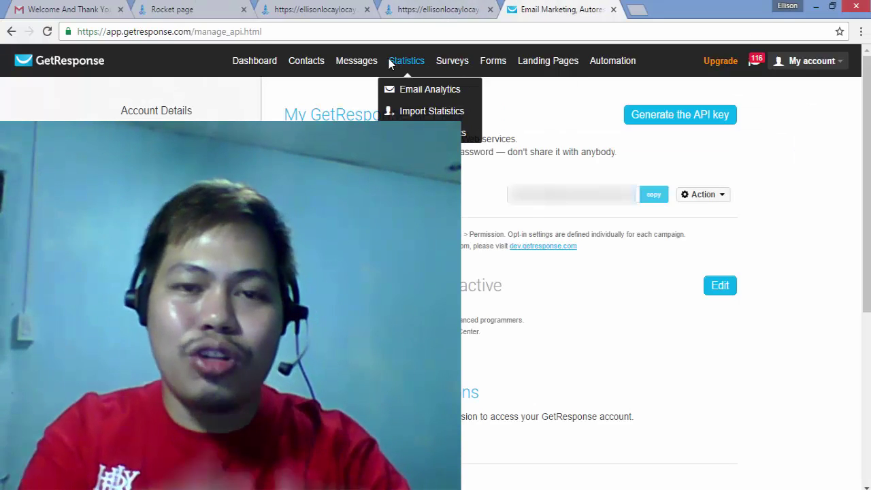